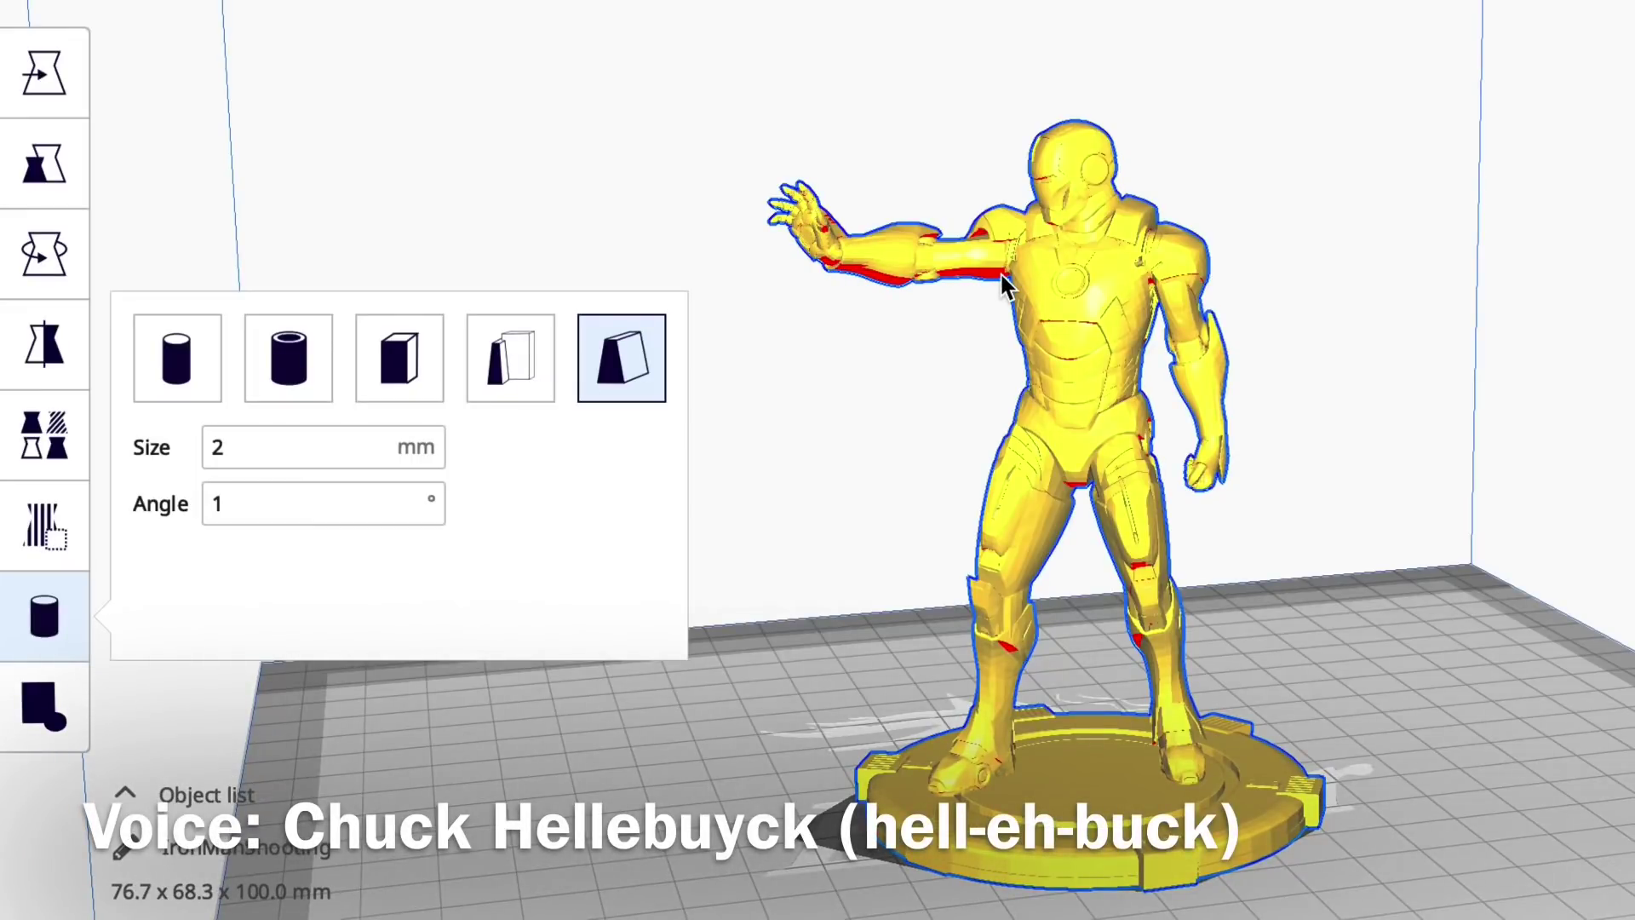
Look up the Cylindric Custom Support plugin and place a 3 mm Abutment support pillar under the outstretched hand.
left_click(1002, 287)
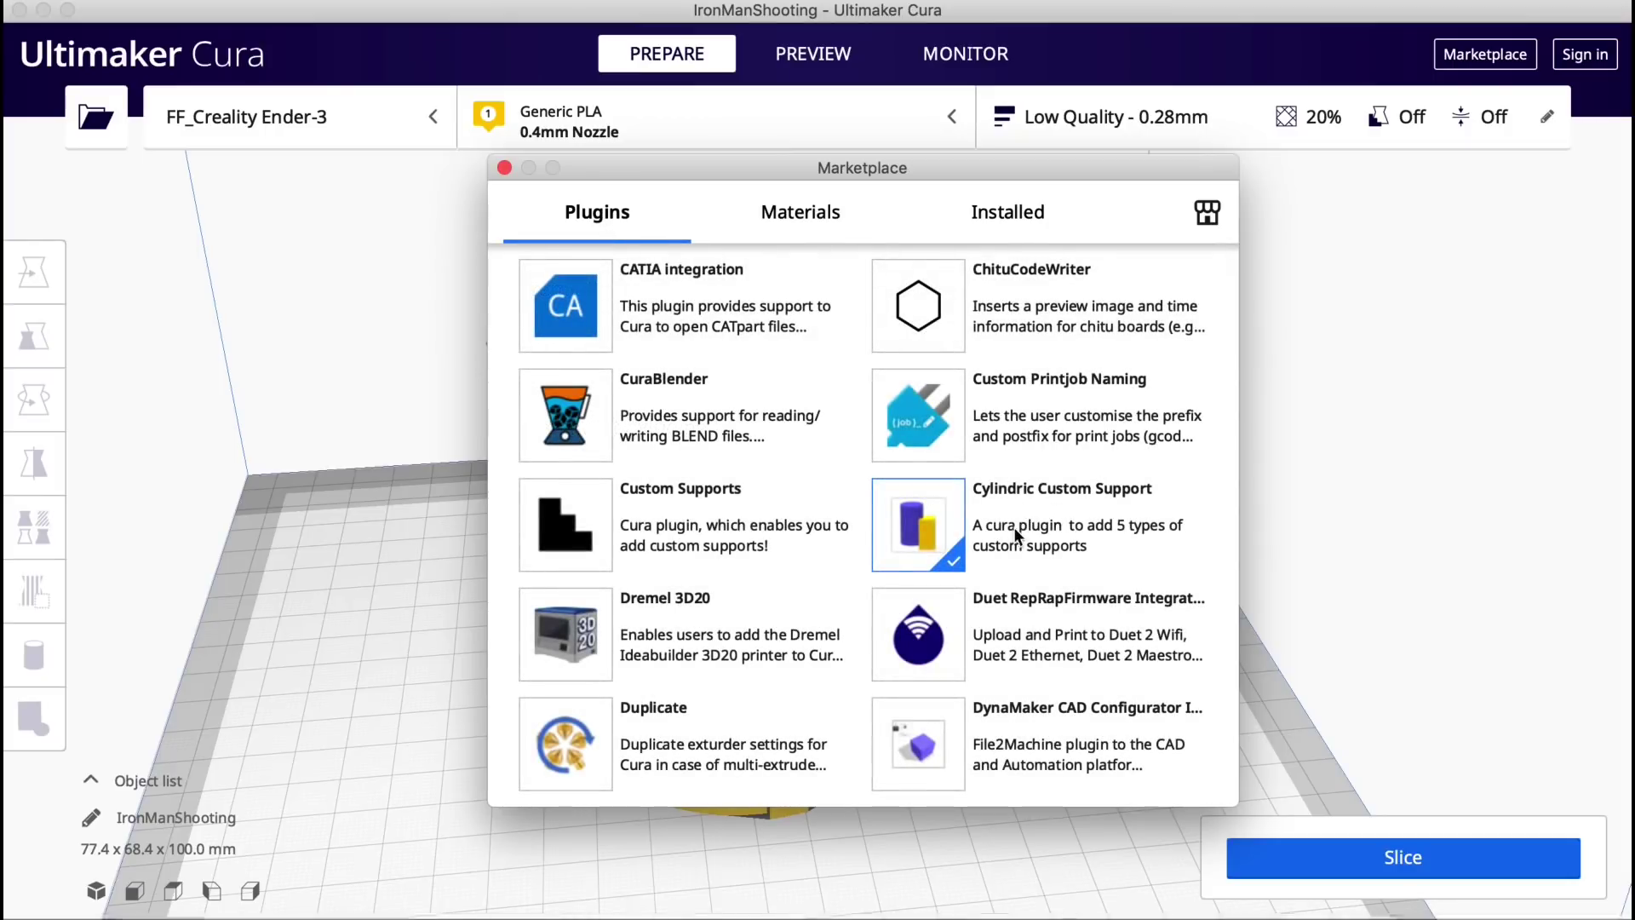
left_click(945, 517)
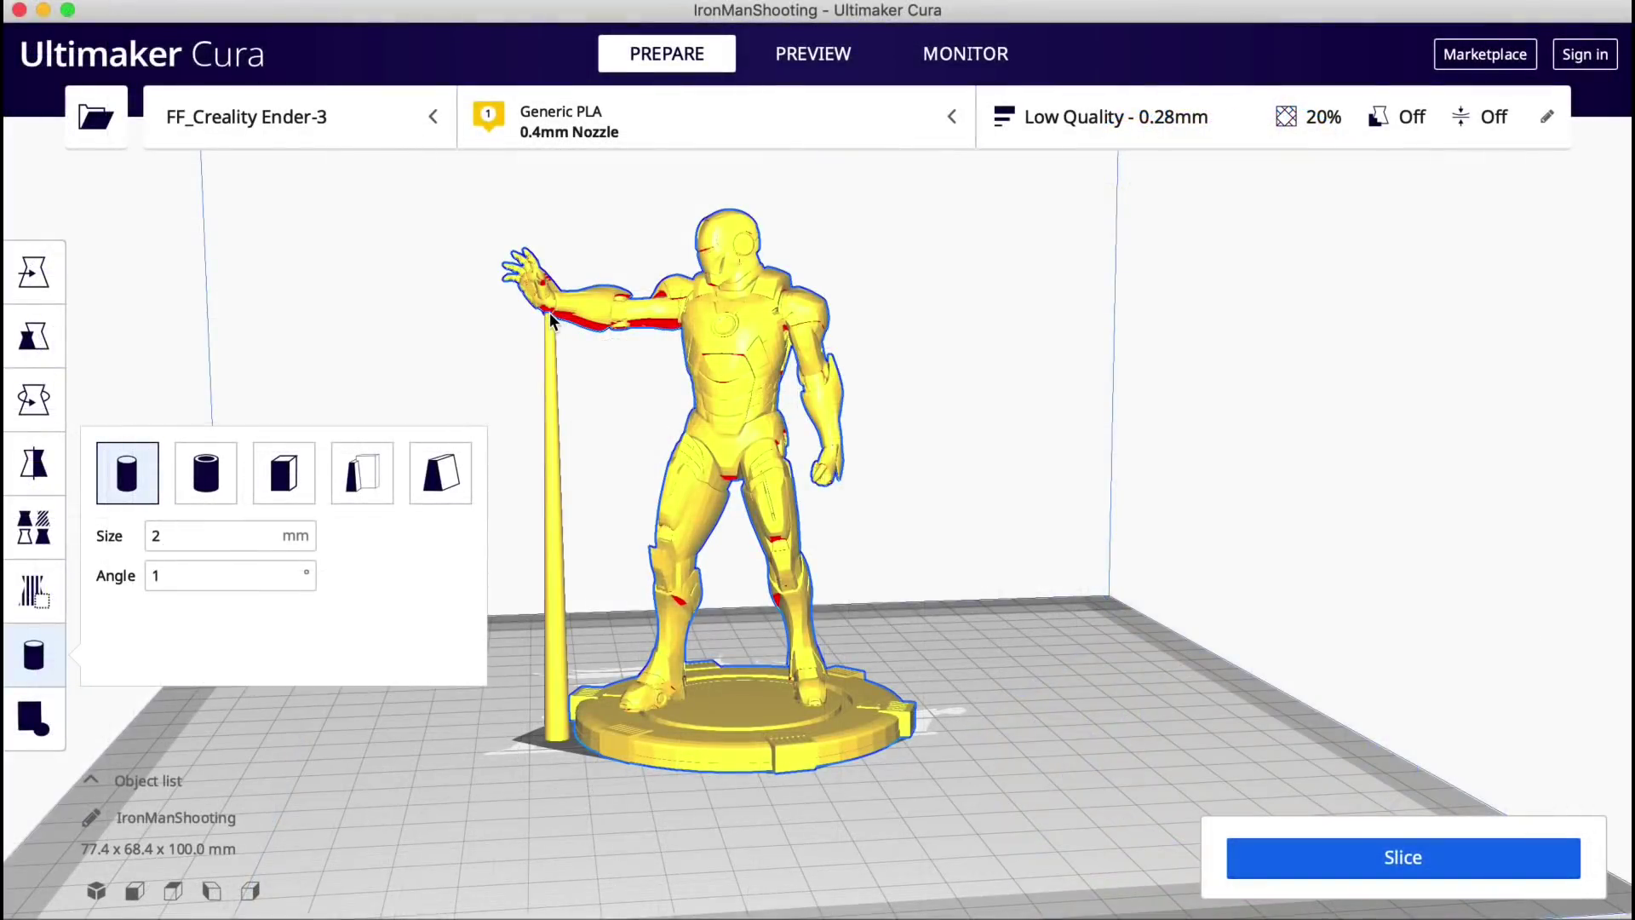
left_click(599, 327)
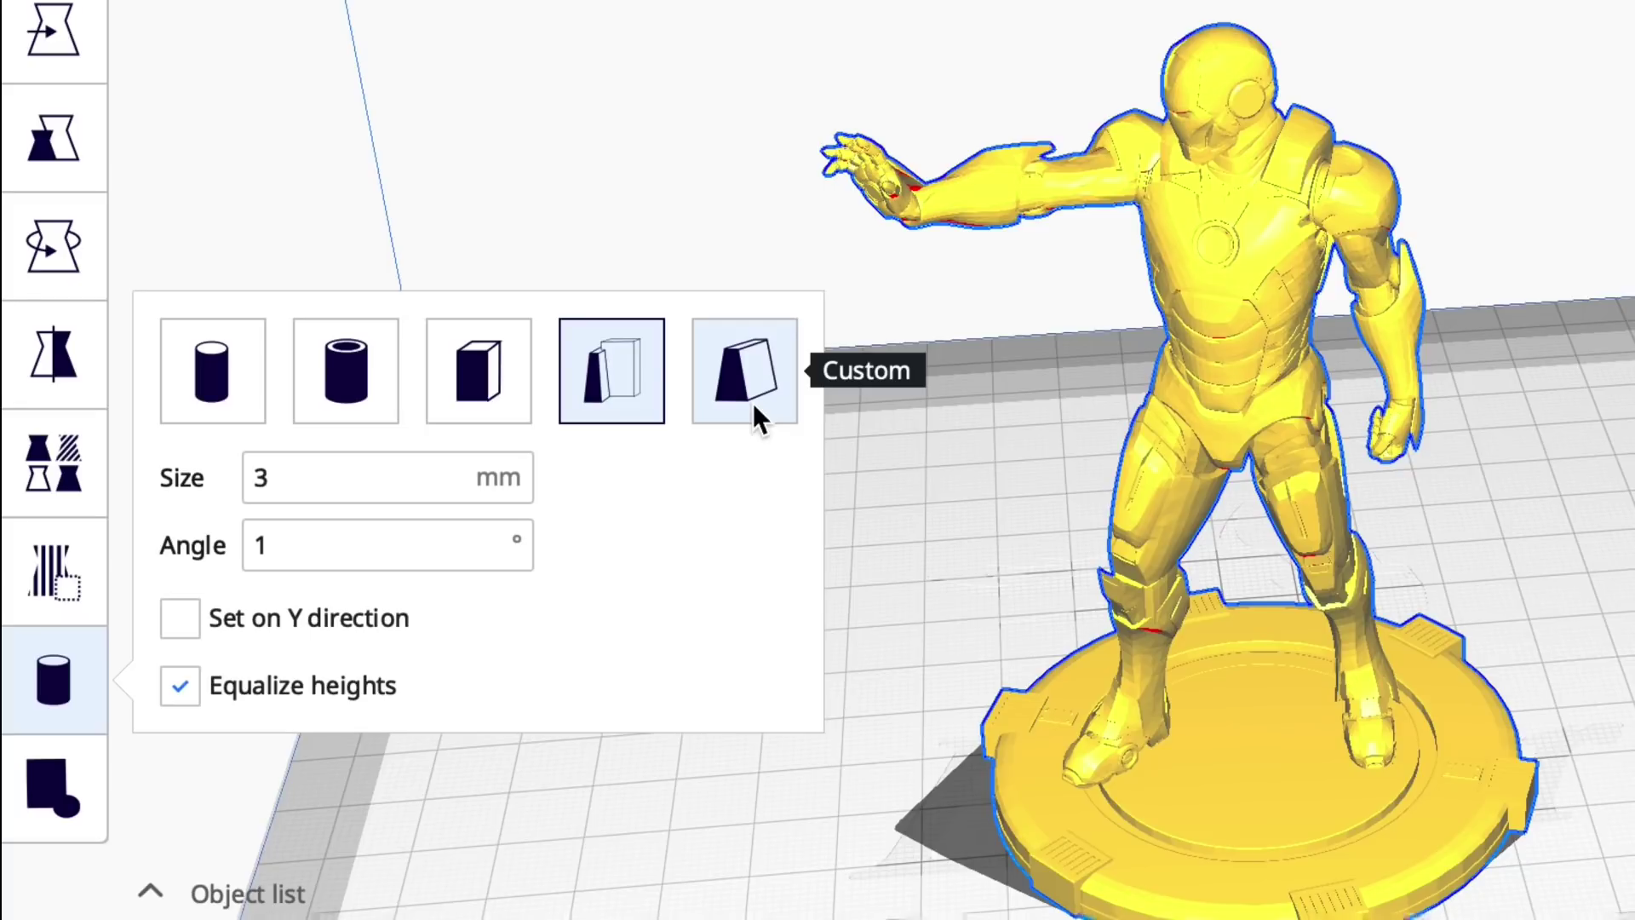
Switch to the Custom support type at size 2 and add a tall support wall under the outstretched forearm.
left_click(753, 402)
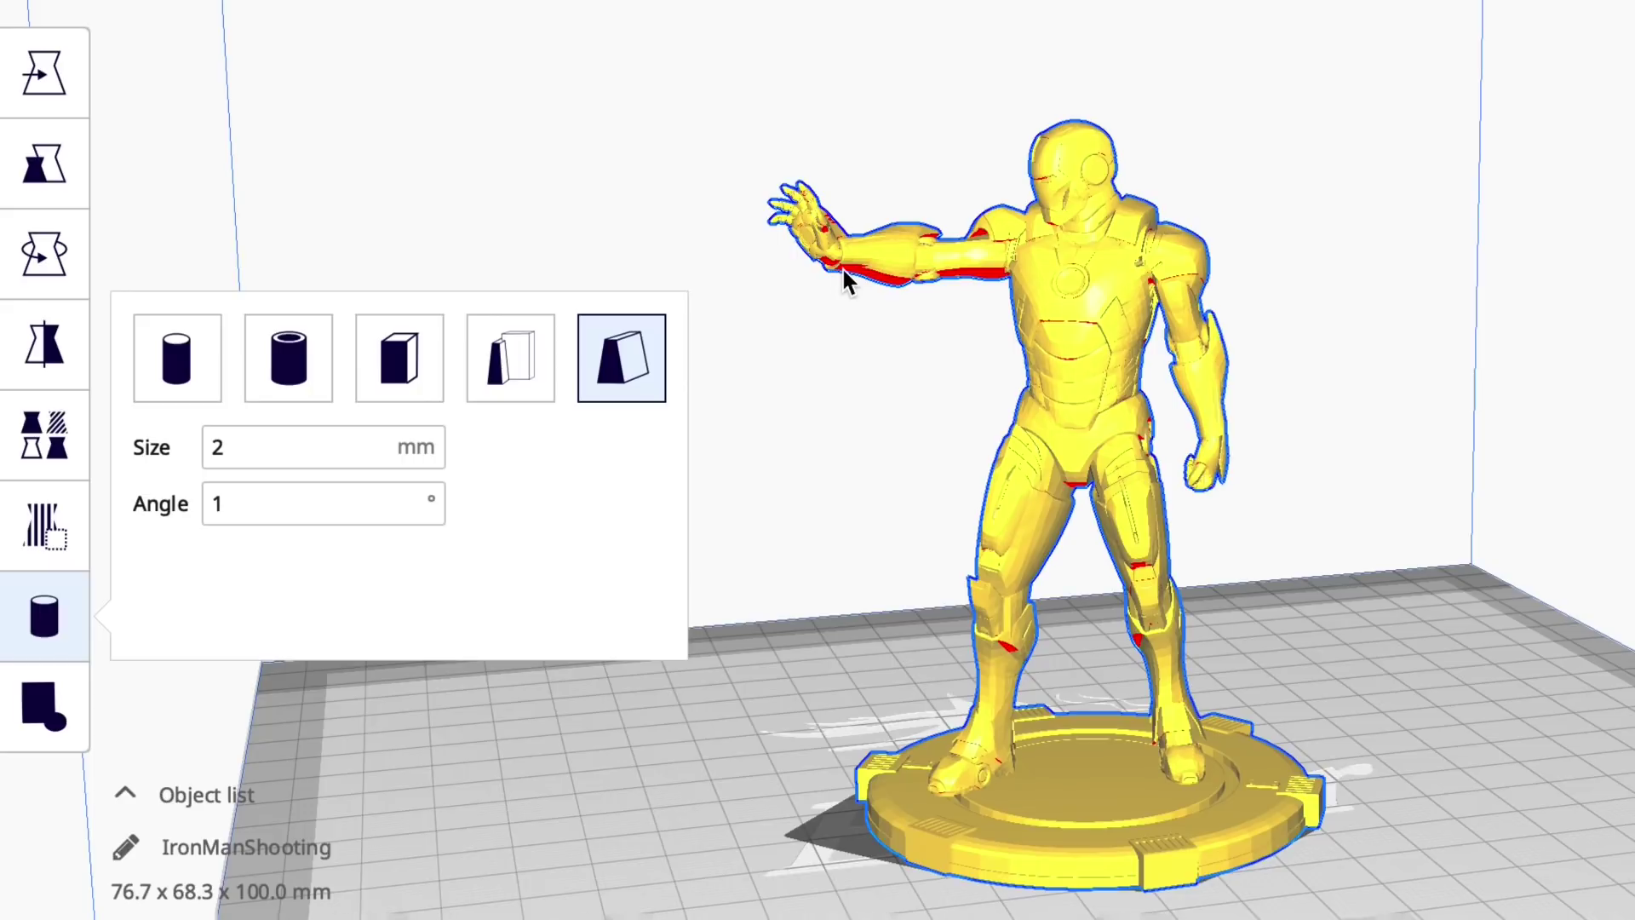
left_click(1004, 283)
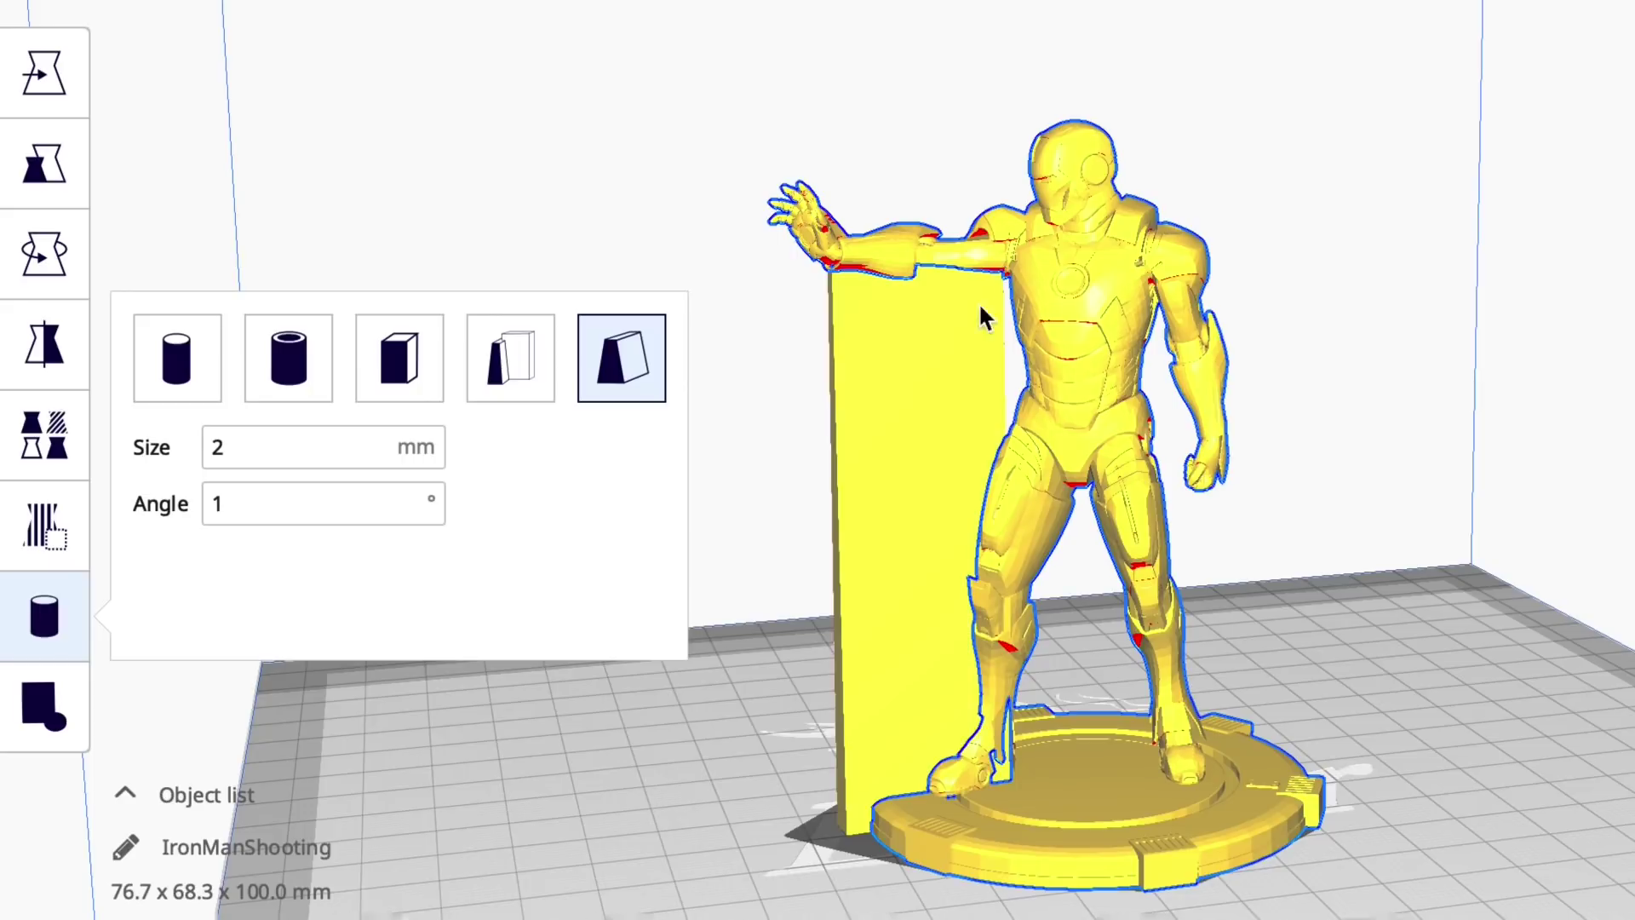
right_click_drag(1032, 840, 1077, 847)
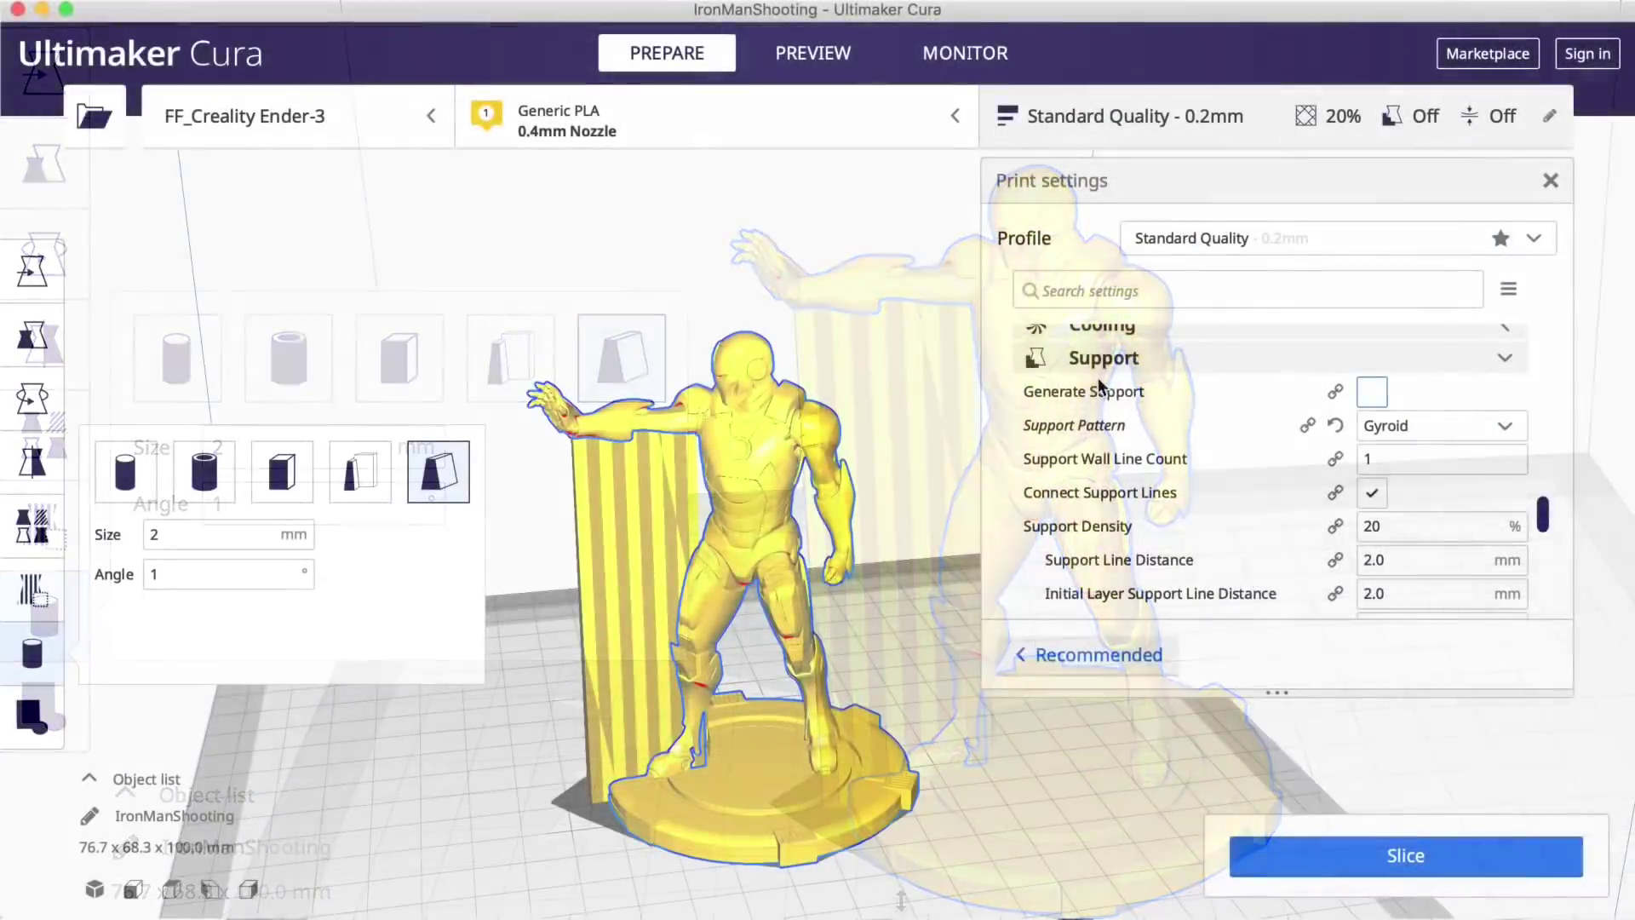
Set Support Pattern to Grid, slice the figure (4 h 35 min, 25 g) and preview the layers.
left_click(1439, 425)
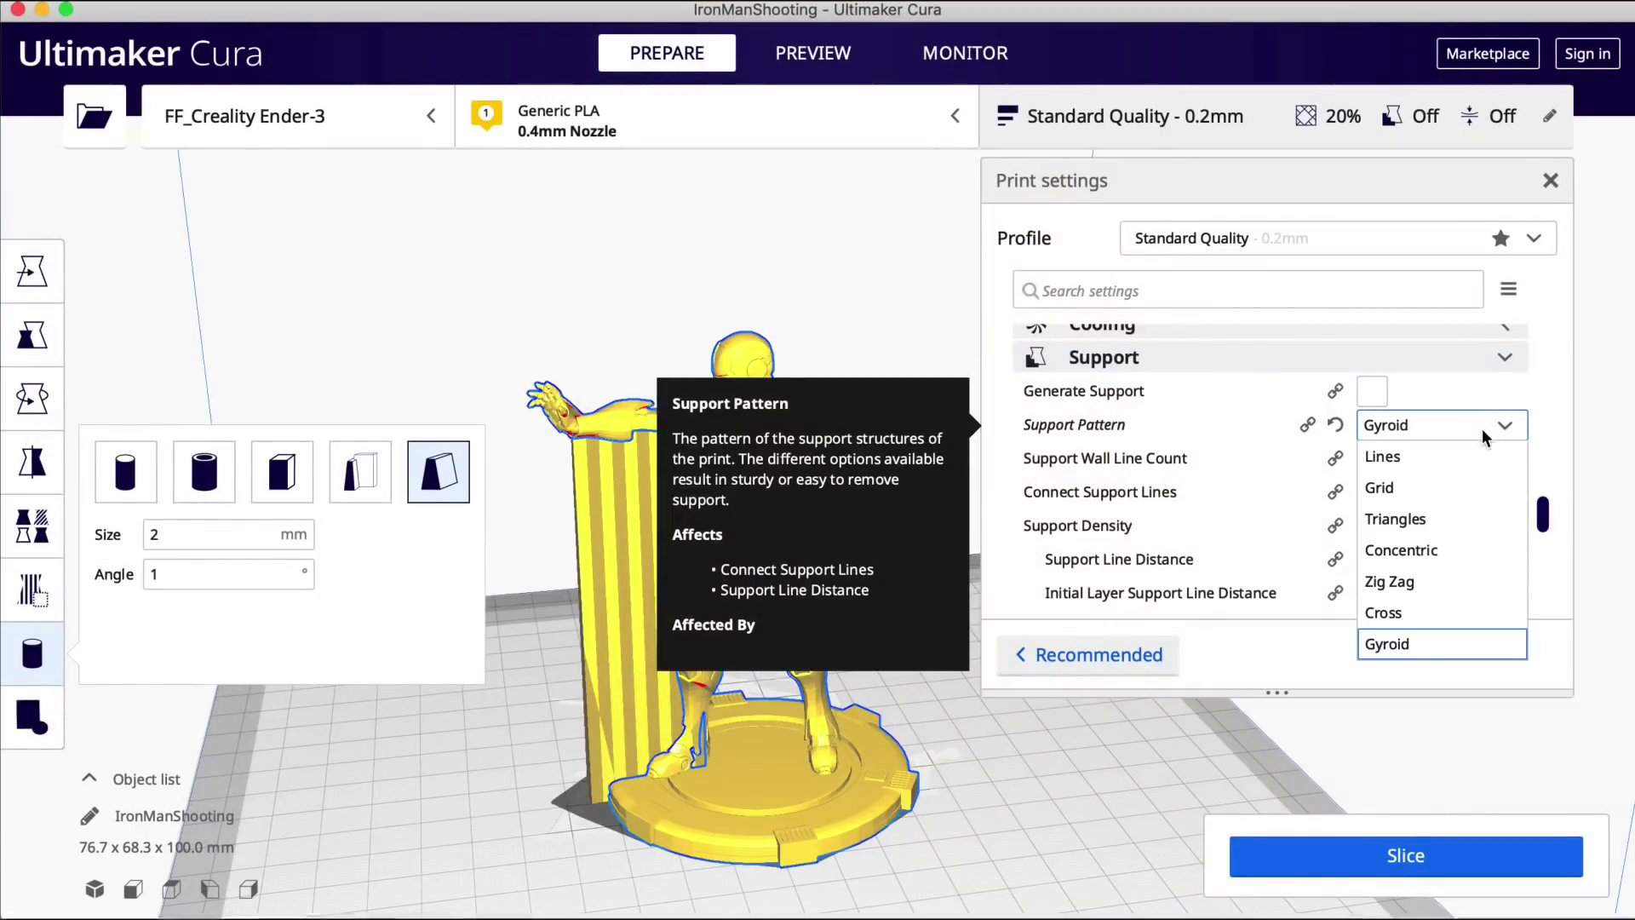
left_click(1394, 489)
left_click(1401, 855)
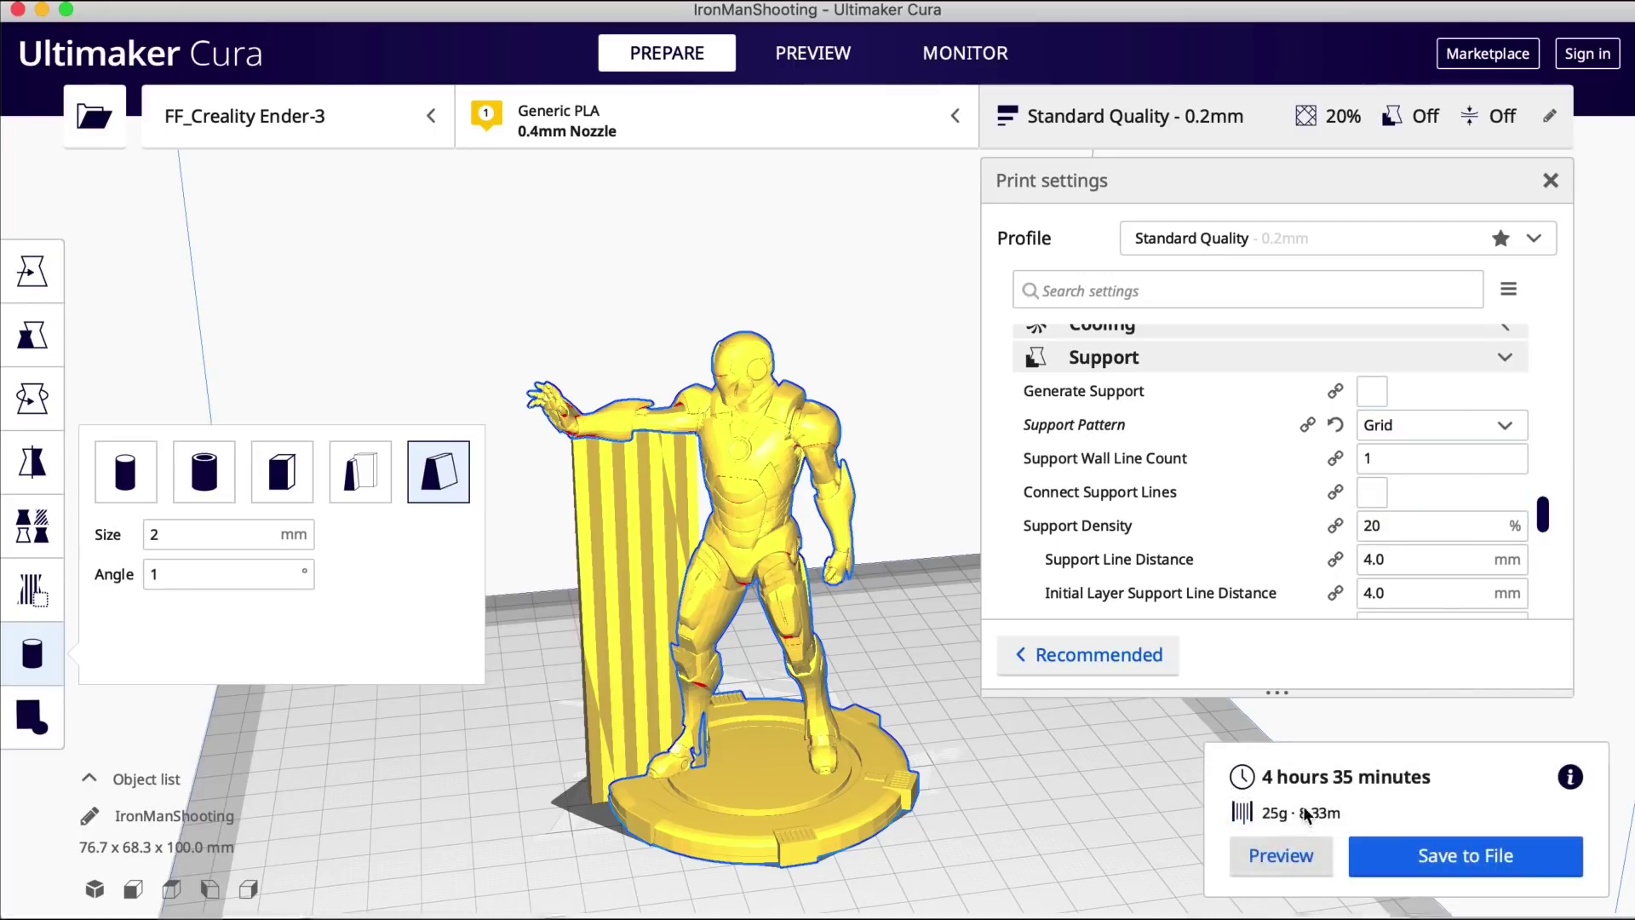
left_click(1280, 855)
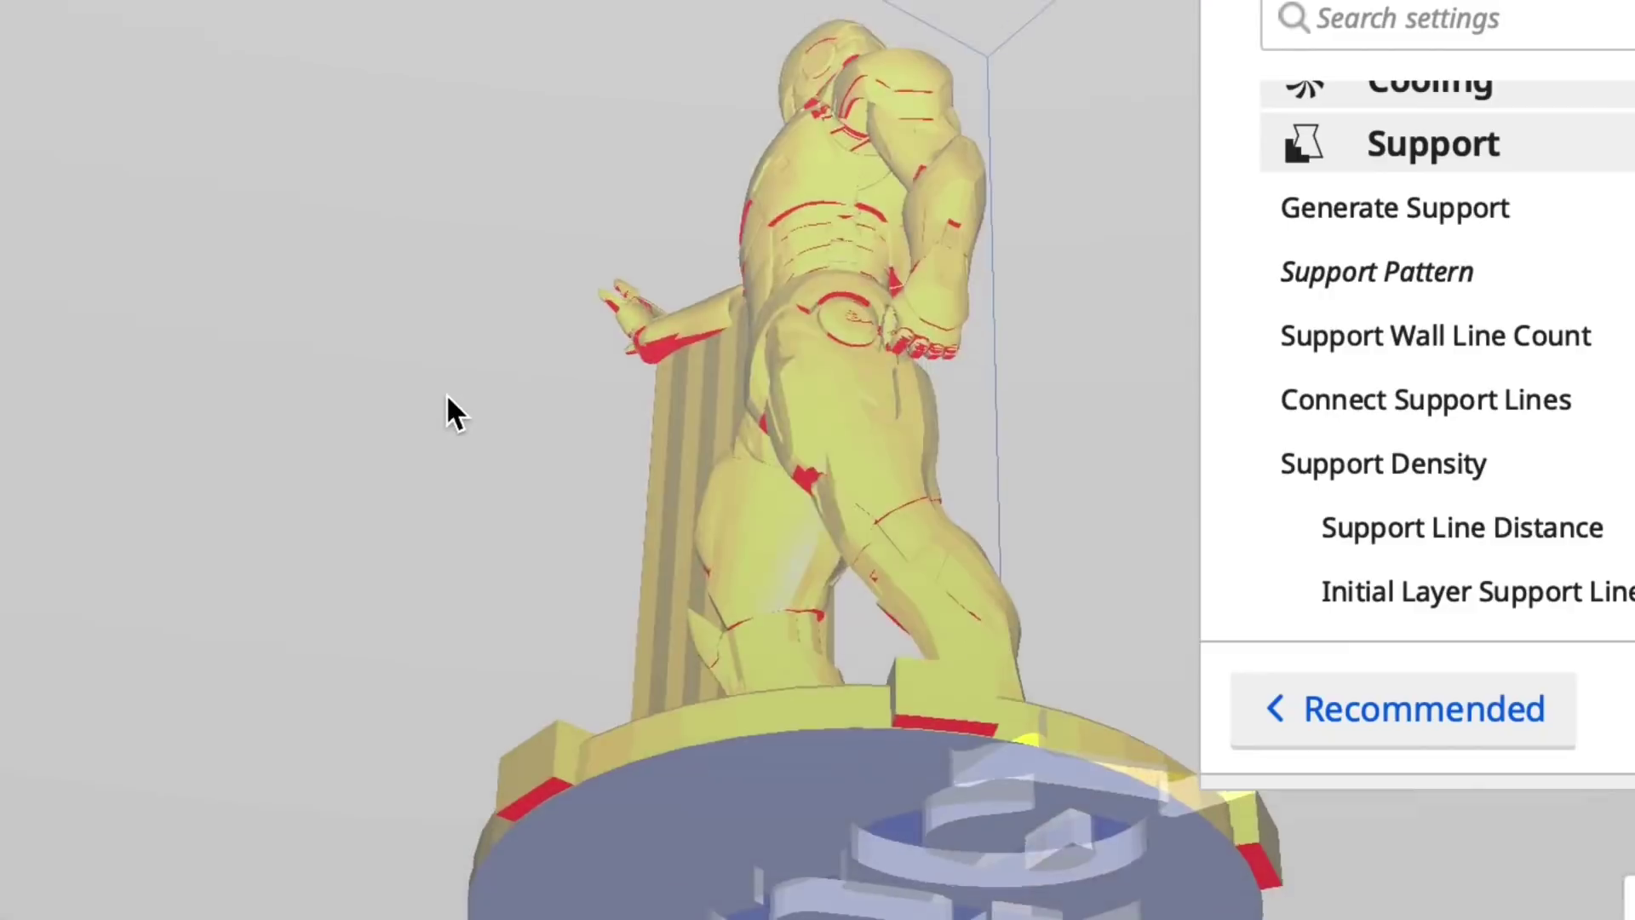
Select Iron Man and add a slender 2 mm custom support from the base to the lowered fist.
right_click_drag(448, 397, 663, 407)
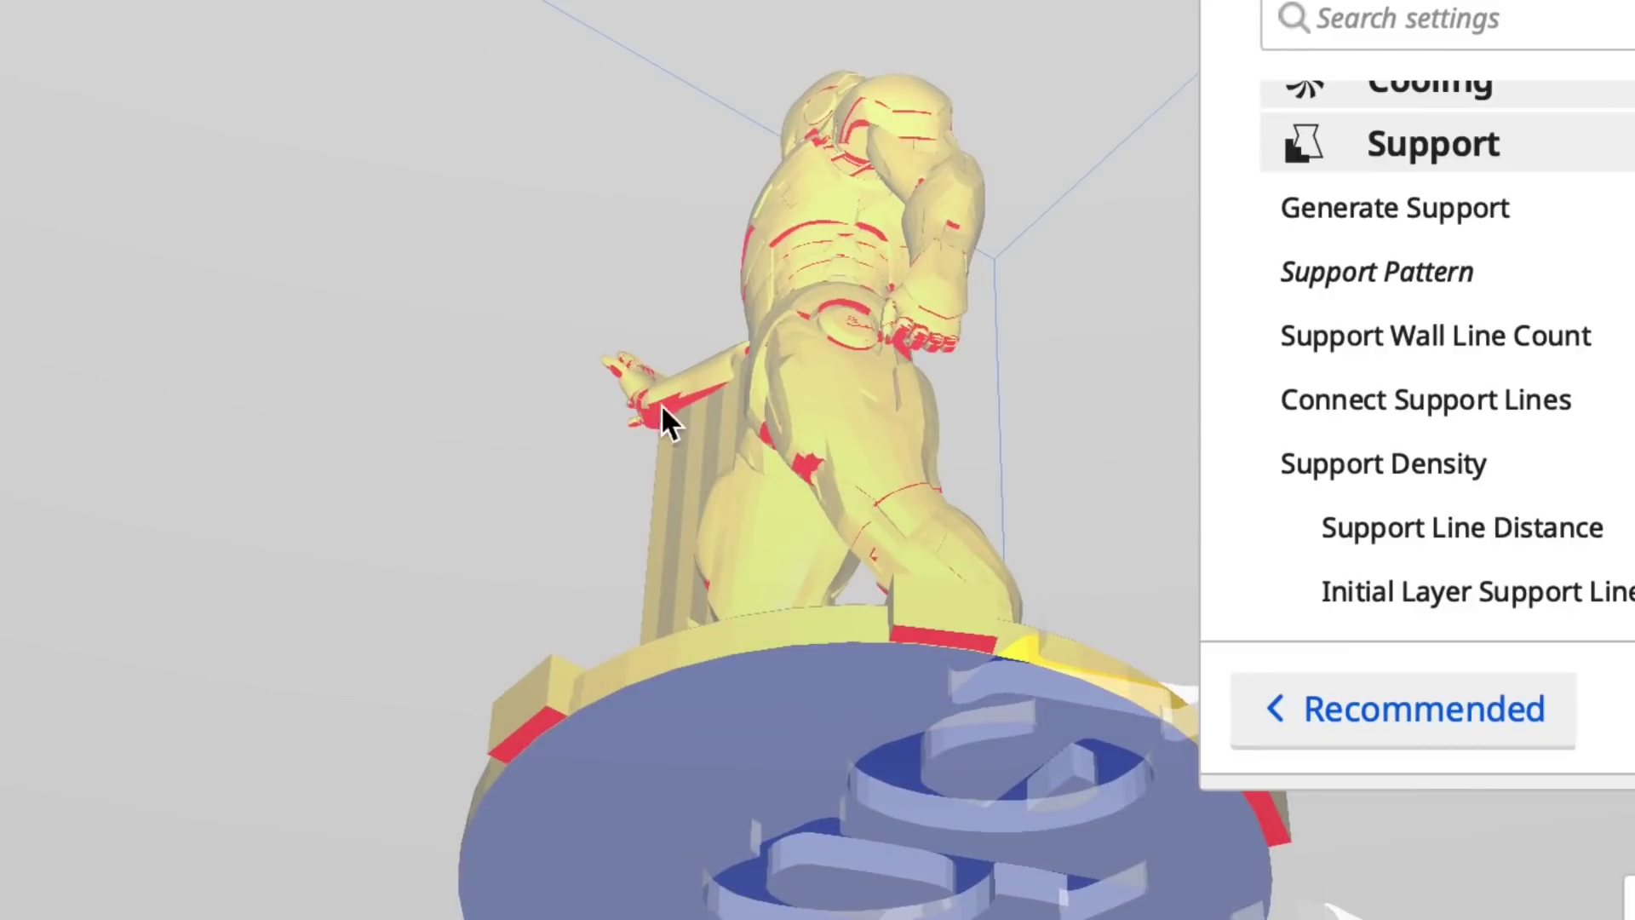
left_click(901, 334)
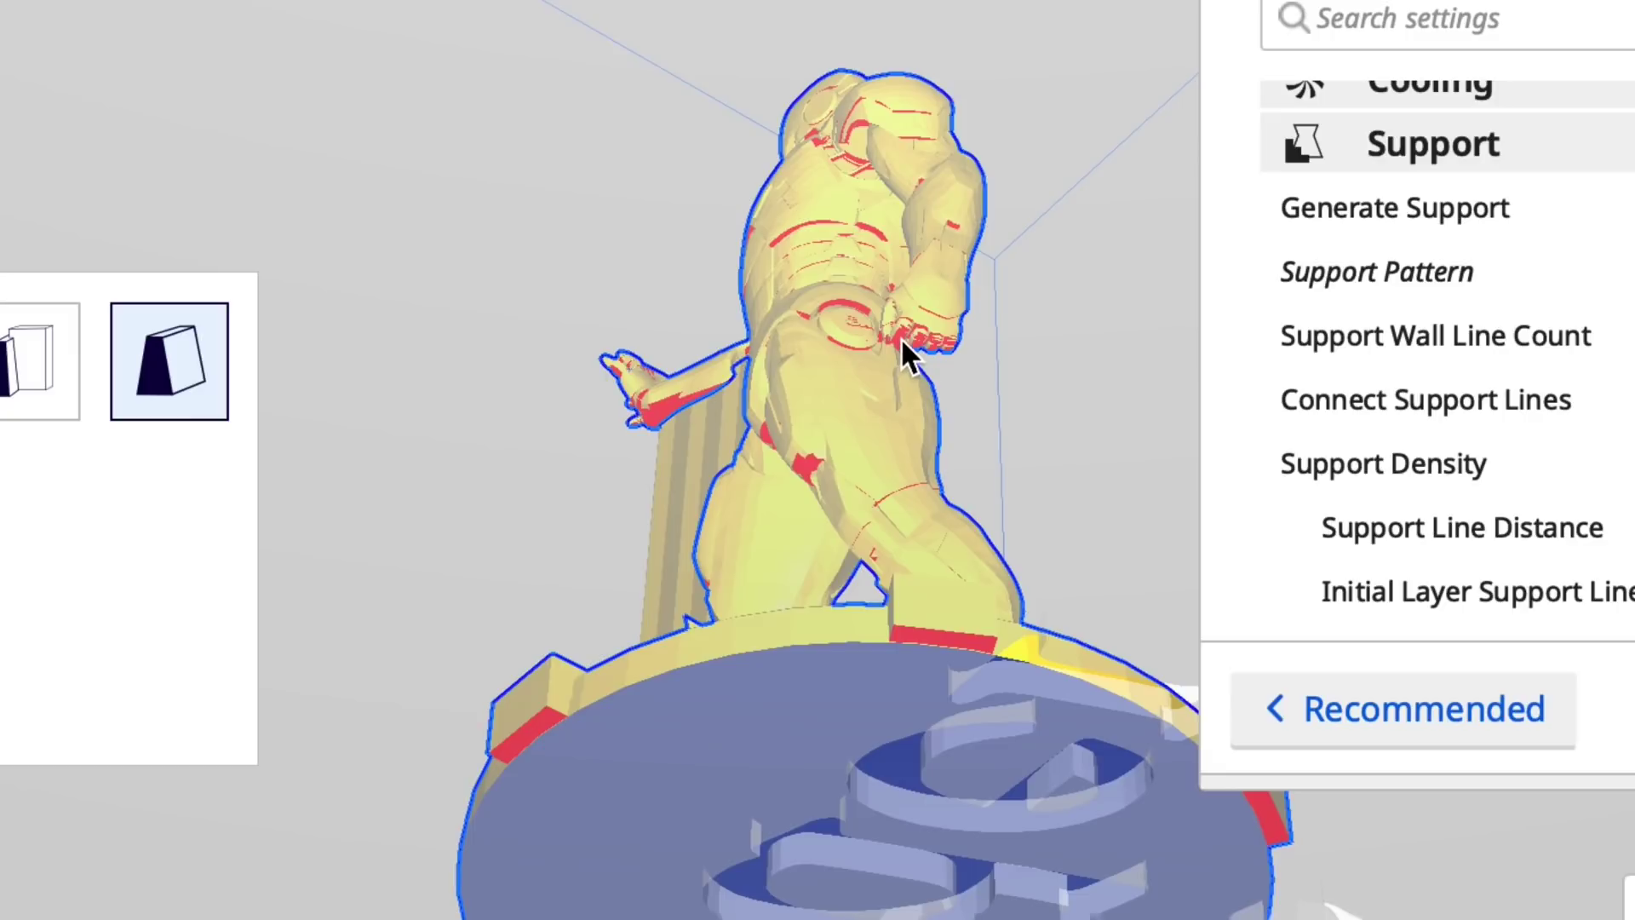
left_click(950, 349)
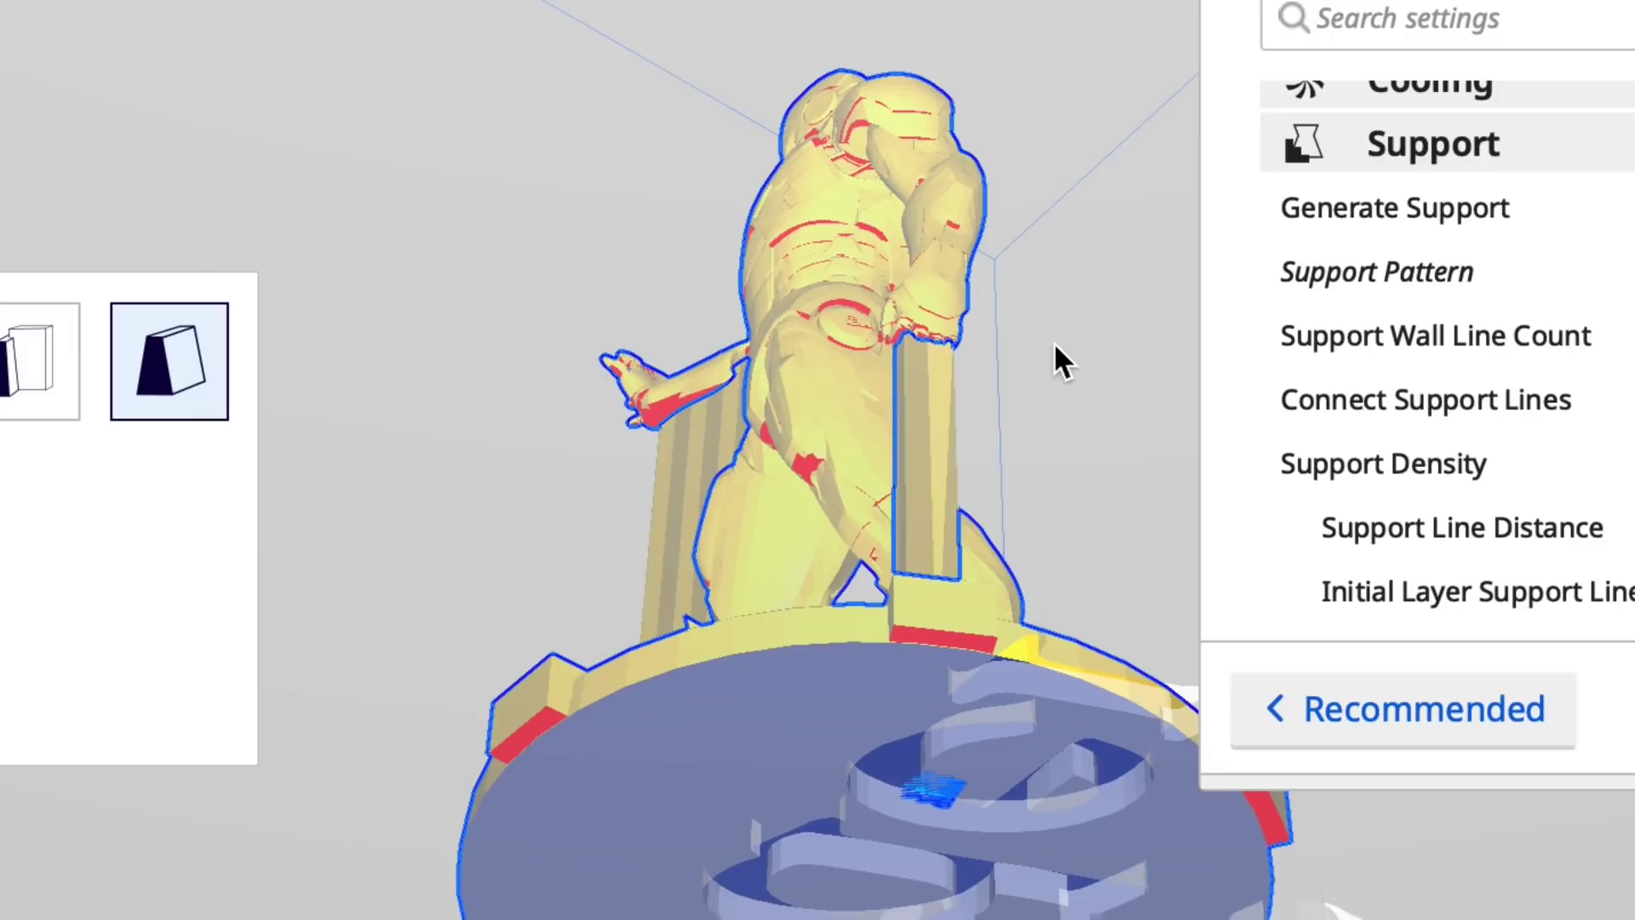
right_click_drag(1055, 341, 1121, 672)
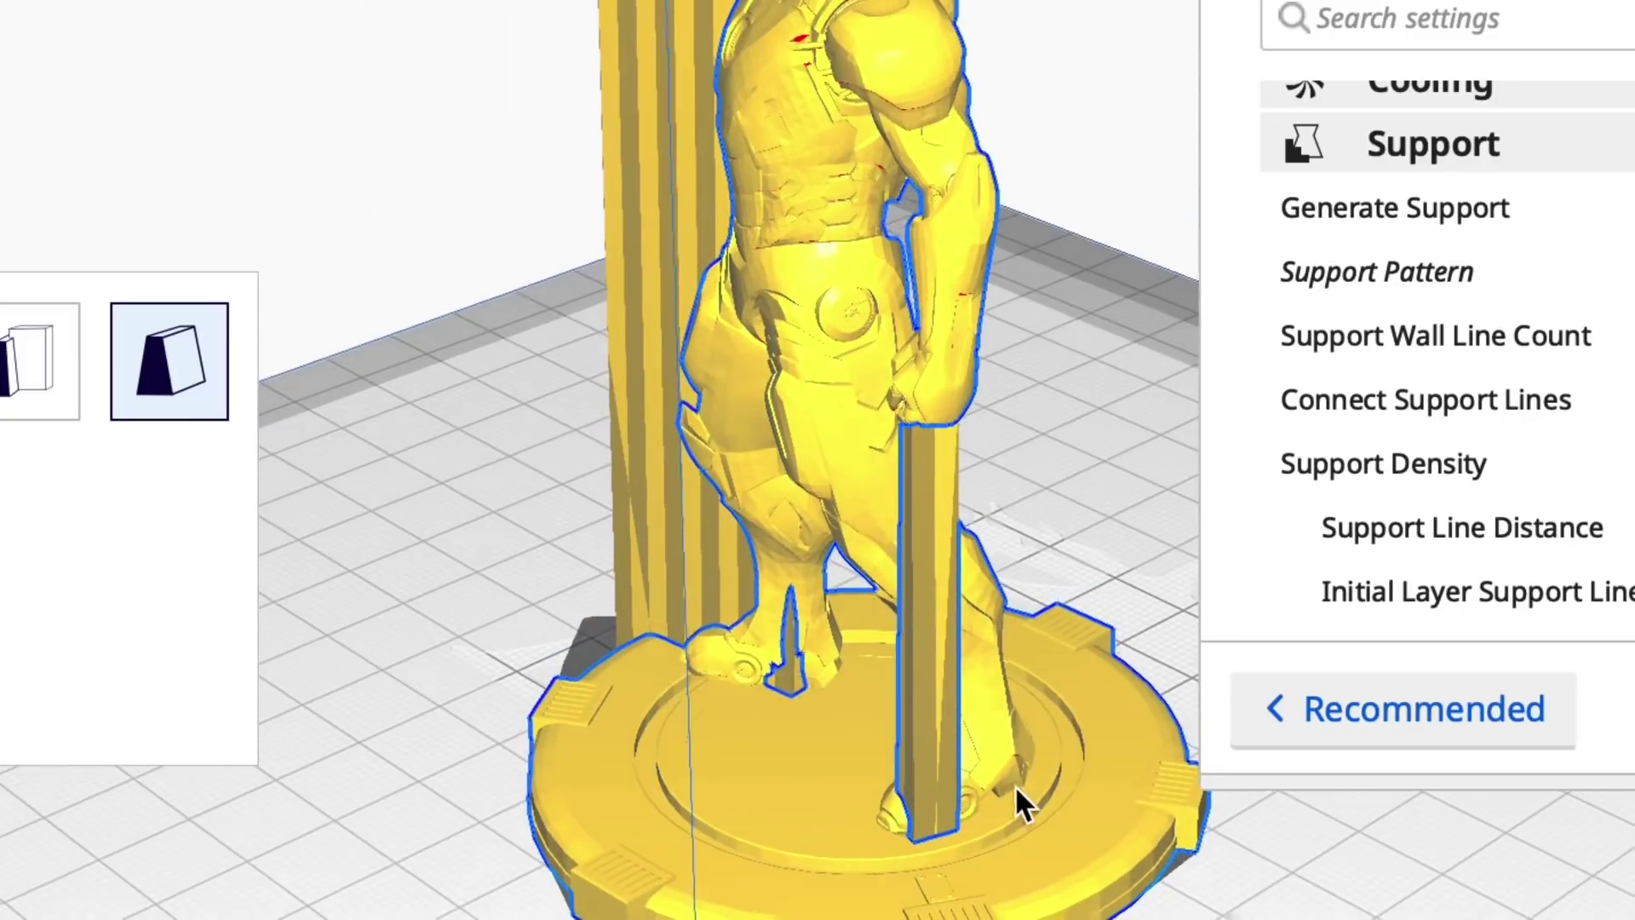
right_click_drag(1022, 803, 1509, 763)
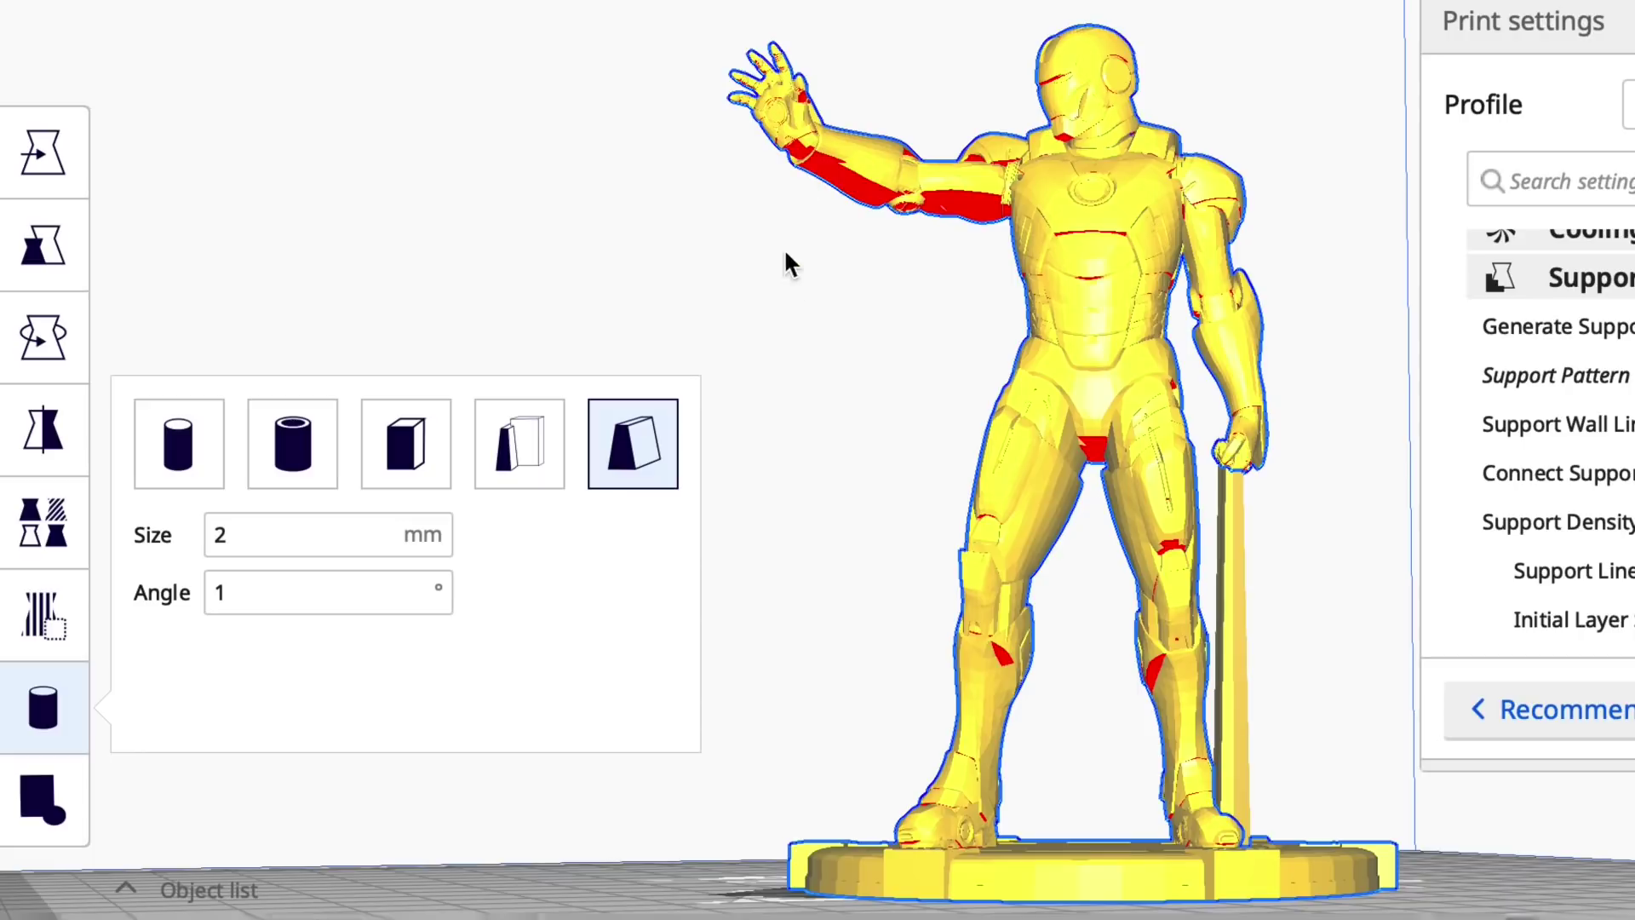
Add two tapered support columns, one under the outstretched hand and one beside it under the forearm.
right_click_drag(788, 259, 889, 820)
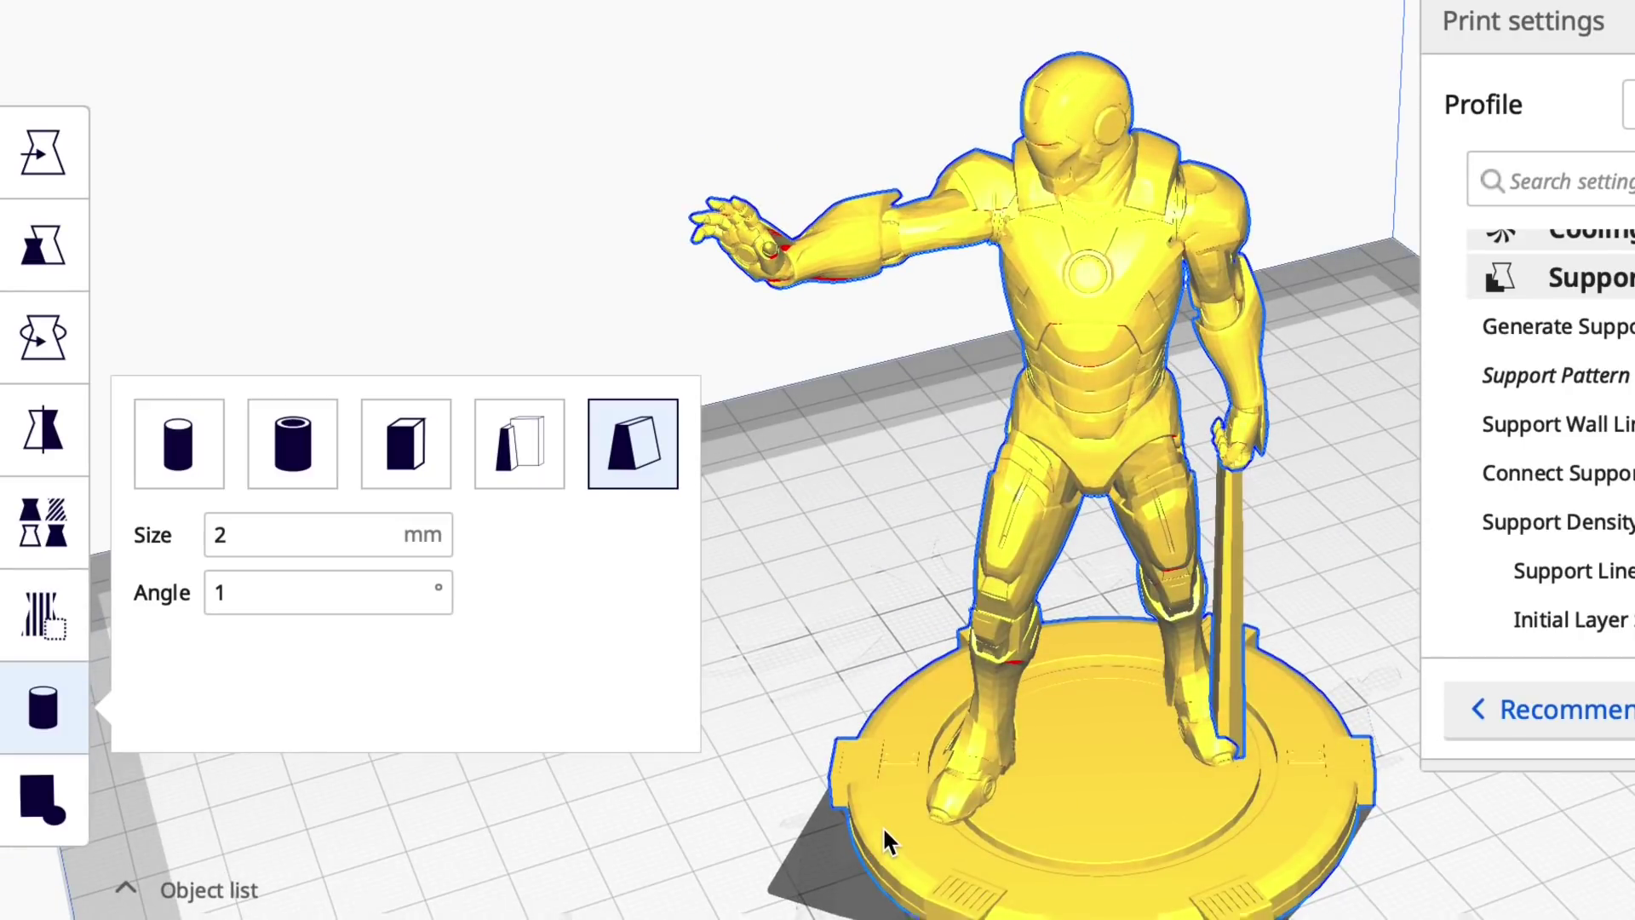
left_click(884, 826)
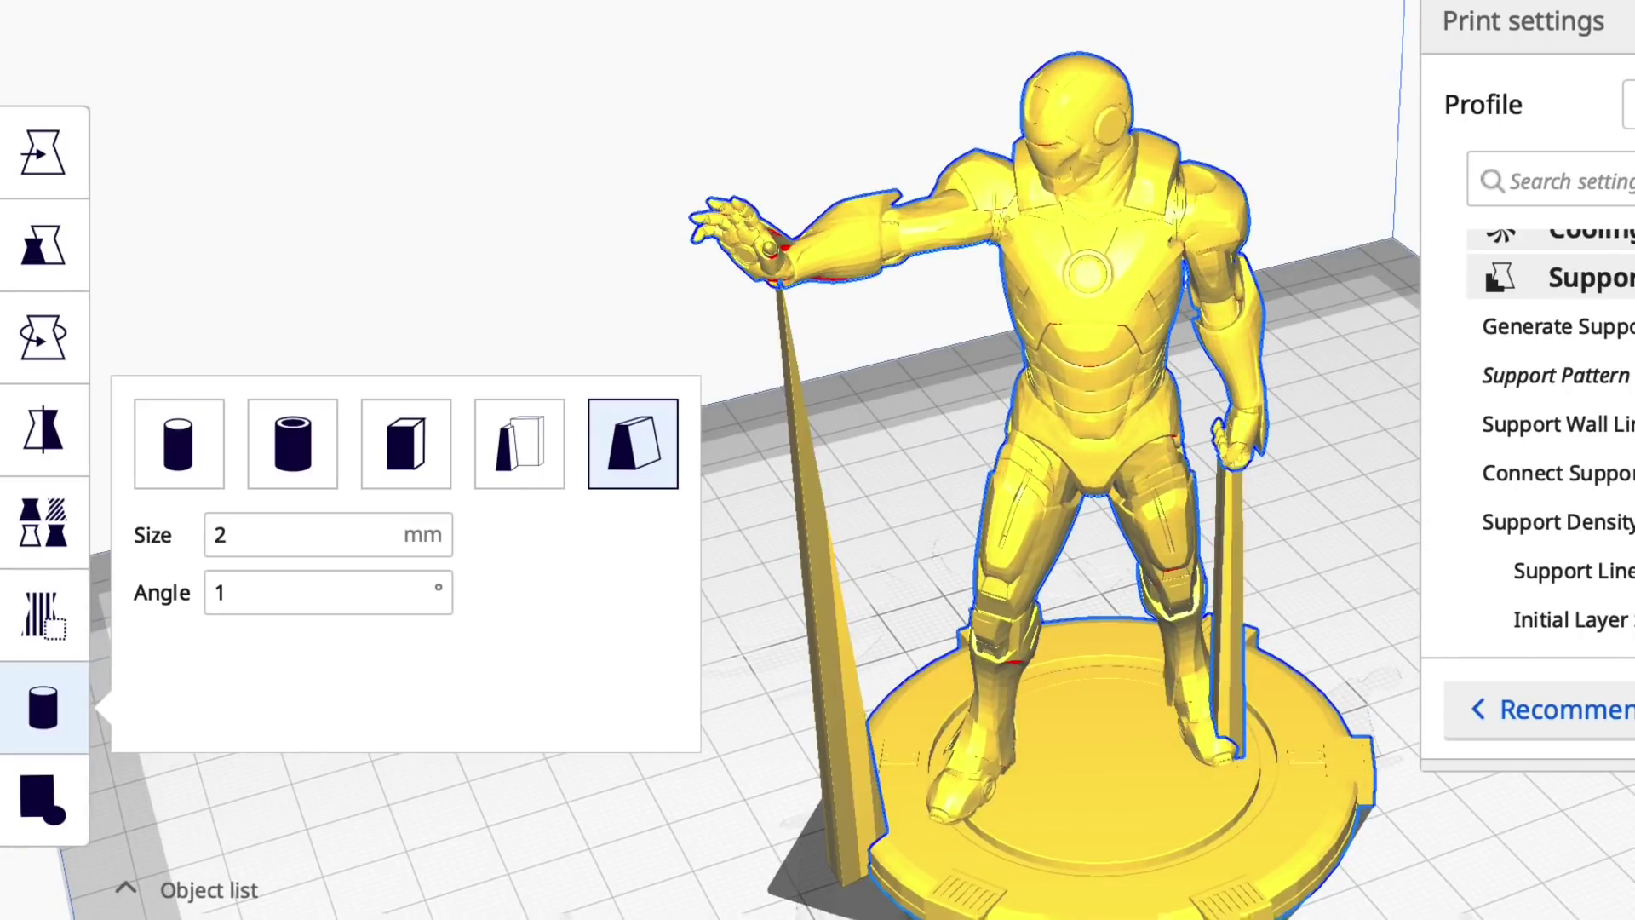
right_click_drag(949, 754, 937, 433)
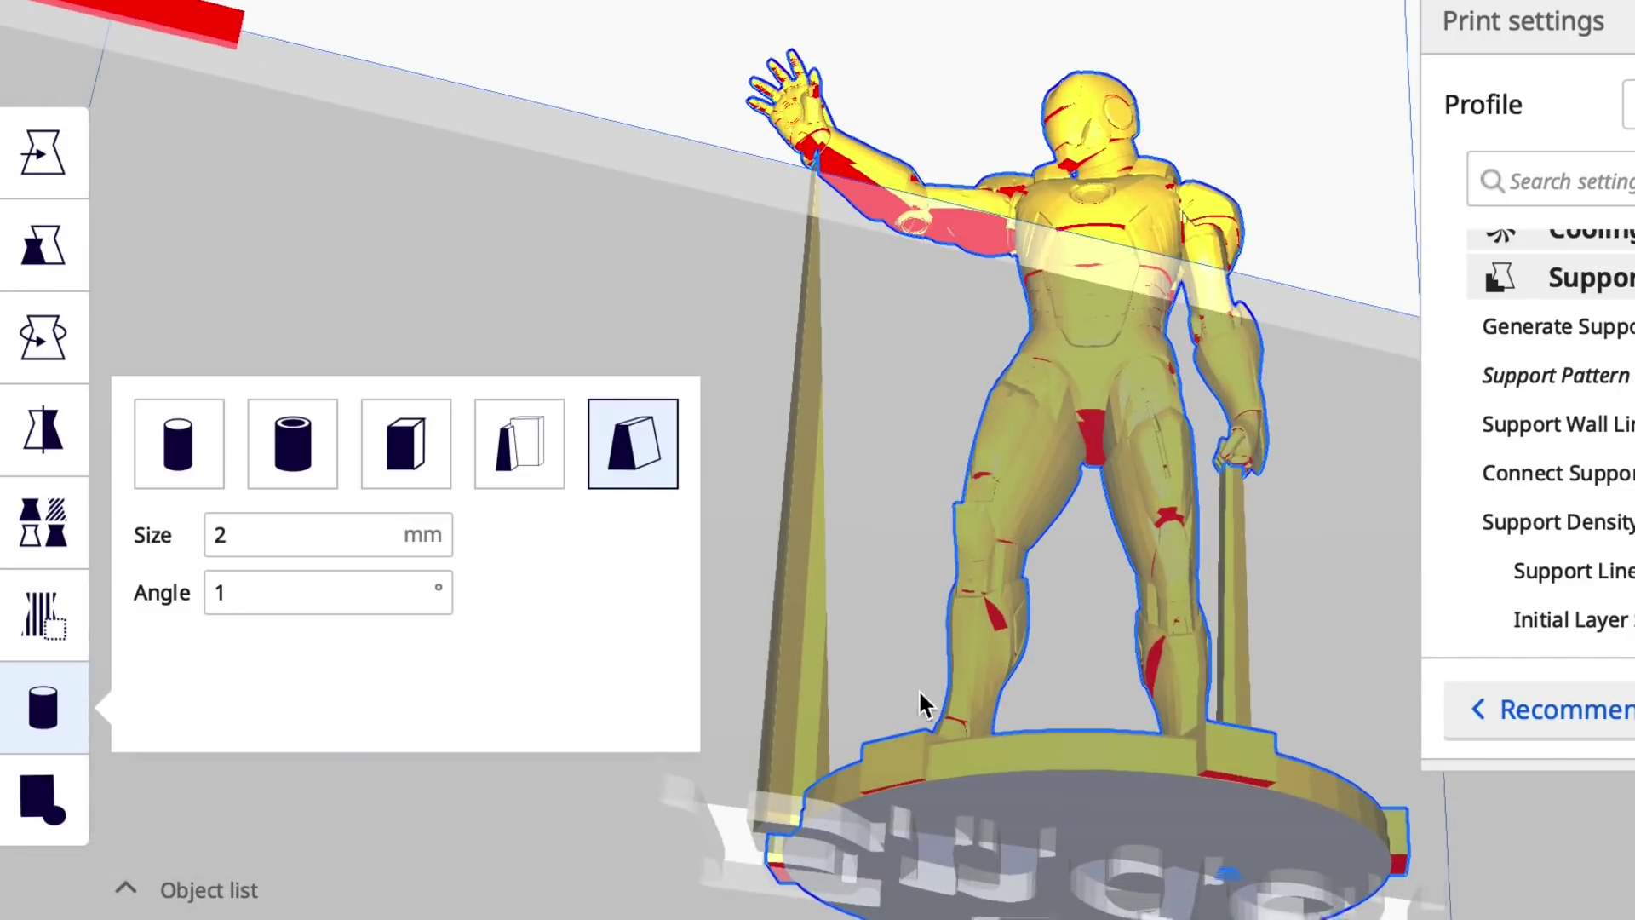
right_click_drag(923, 705, 947, 904)
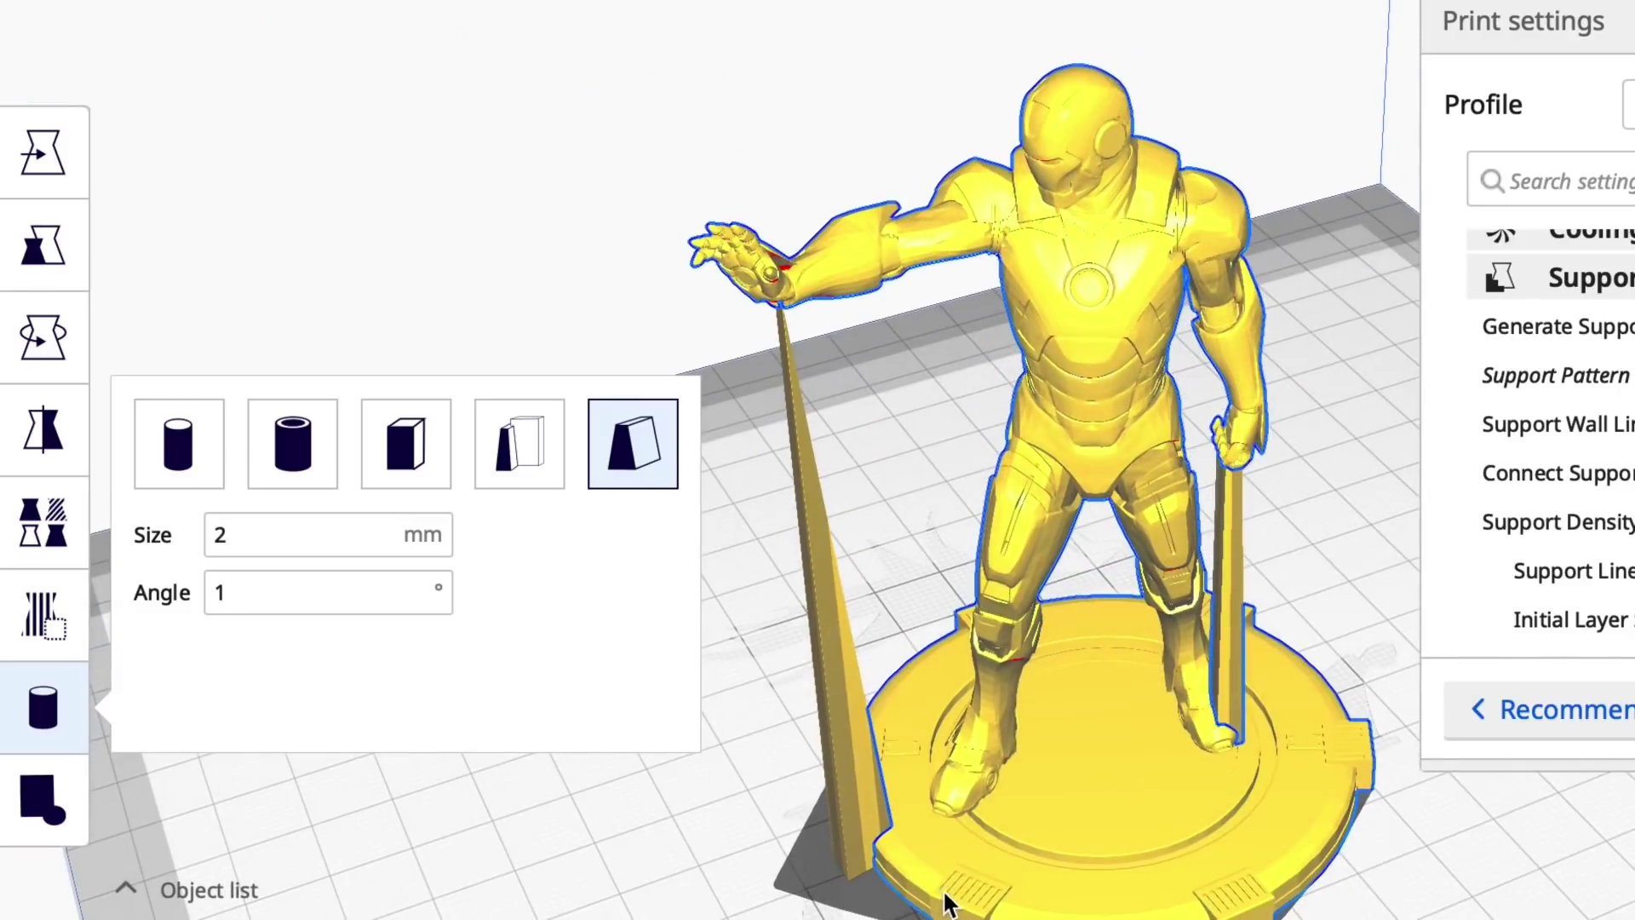
left_click(901, 712)
right_click_drag(902, 712, 401, 801)
Add a third tapered support column under the upper arm near the shoulder.
right_click_drag(1014, 137, 1021, 116)
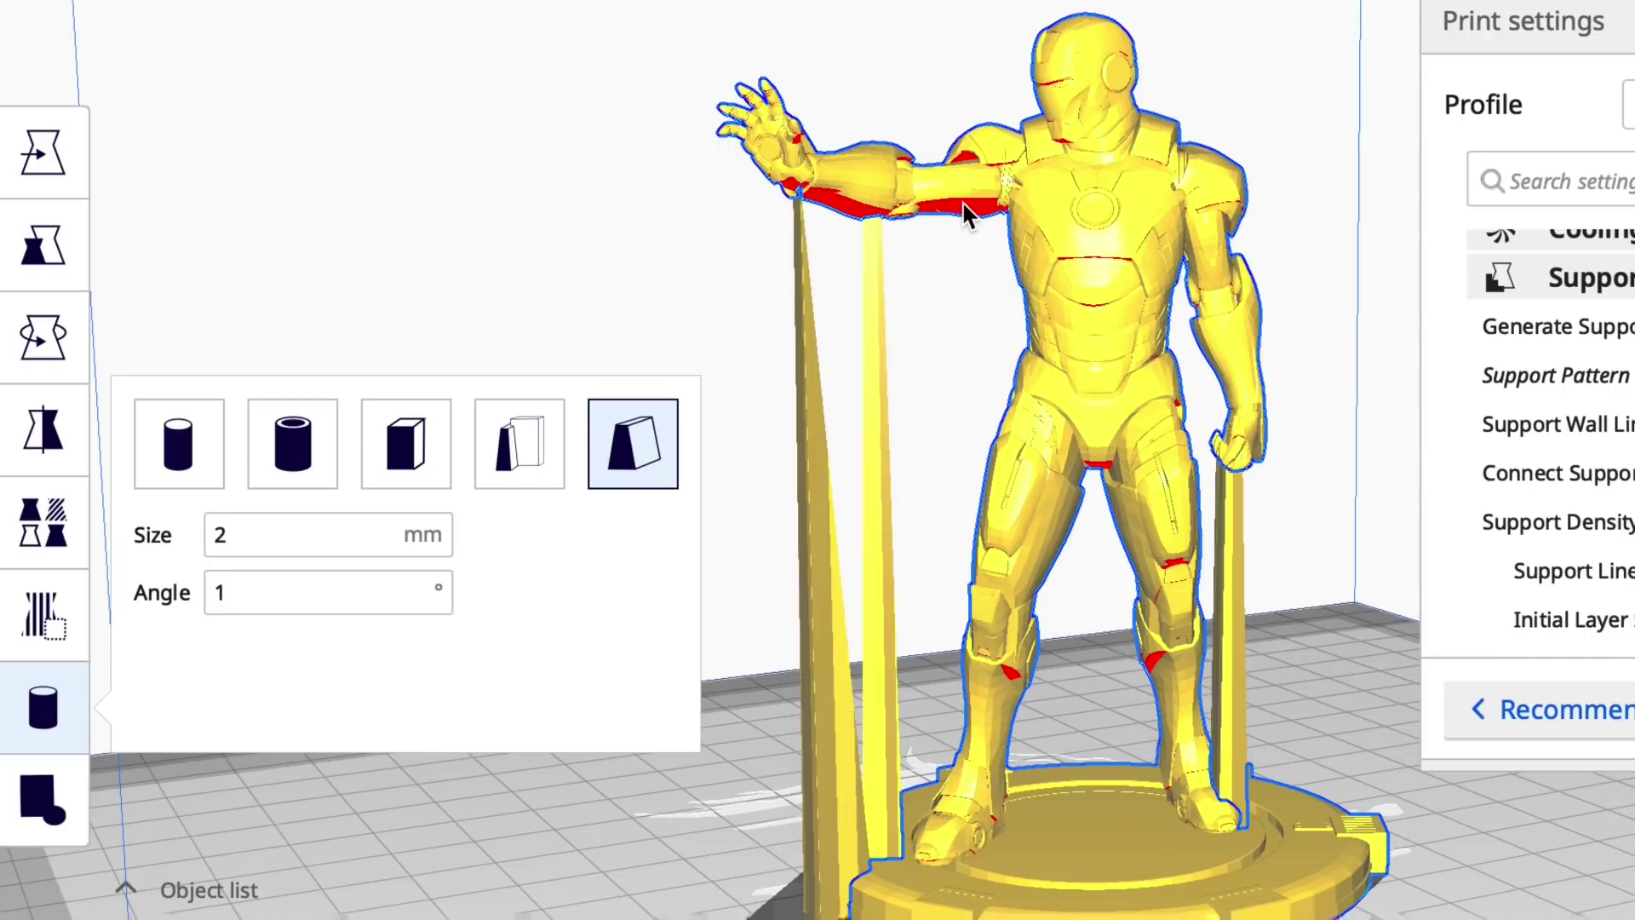
right_click_drag(942, 391, 1631, 511)
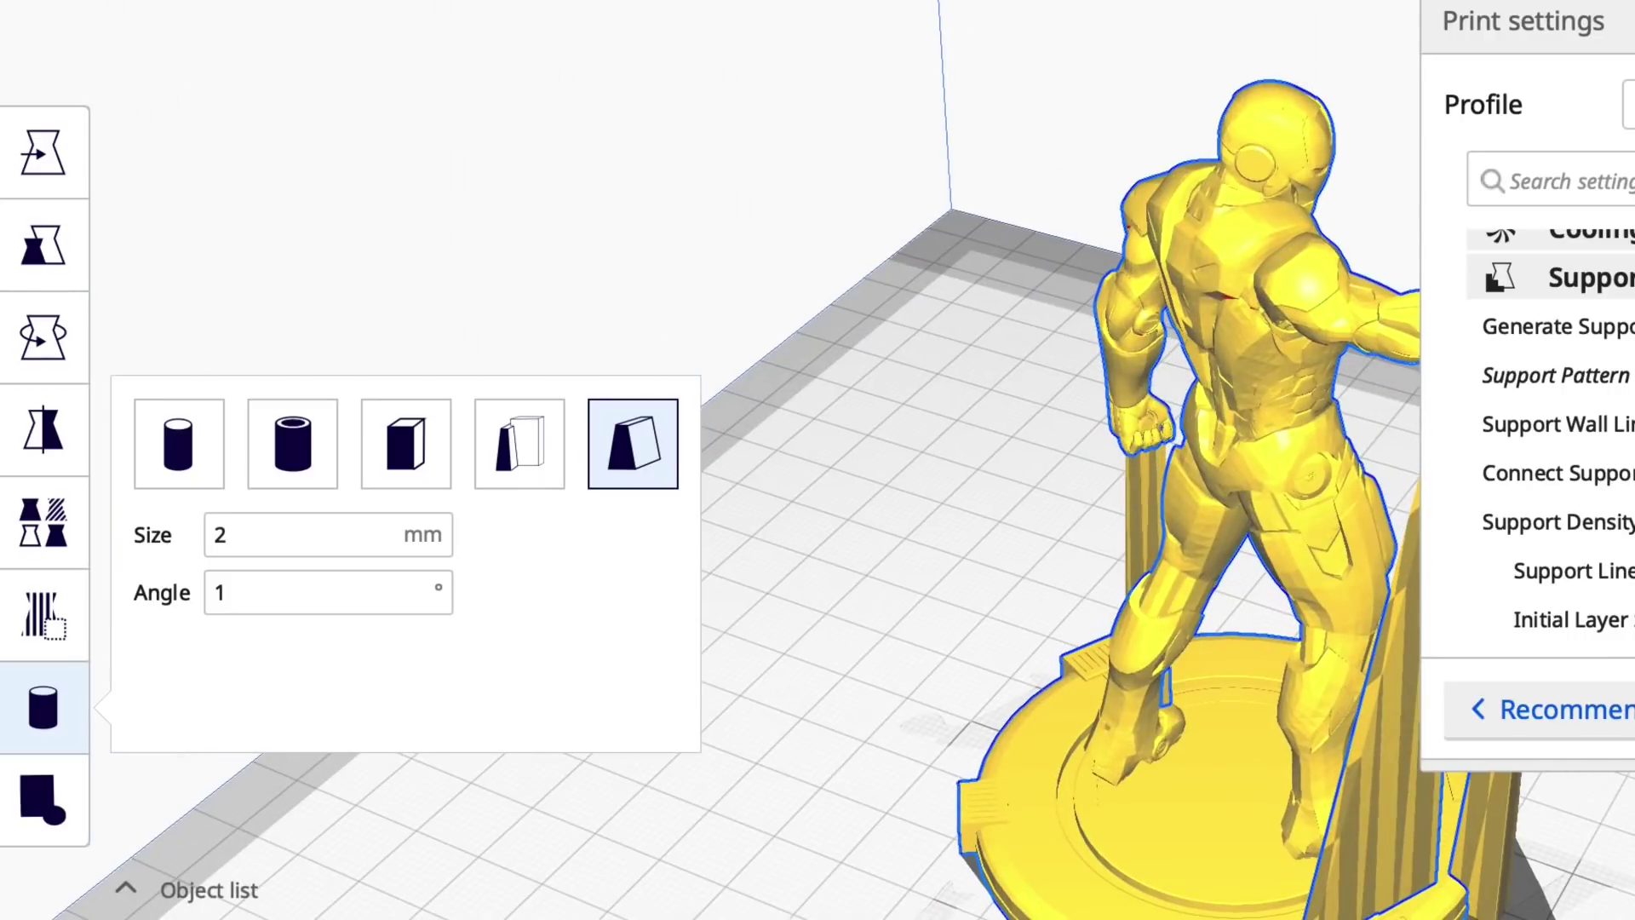
left_click(1362, 524)
right_click_drag(1149, 660, 357, 673)
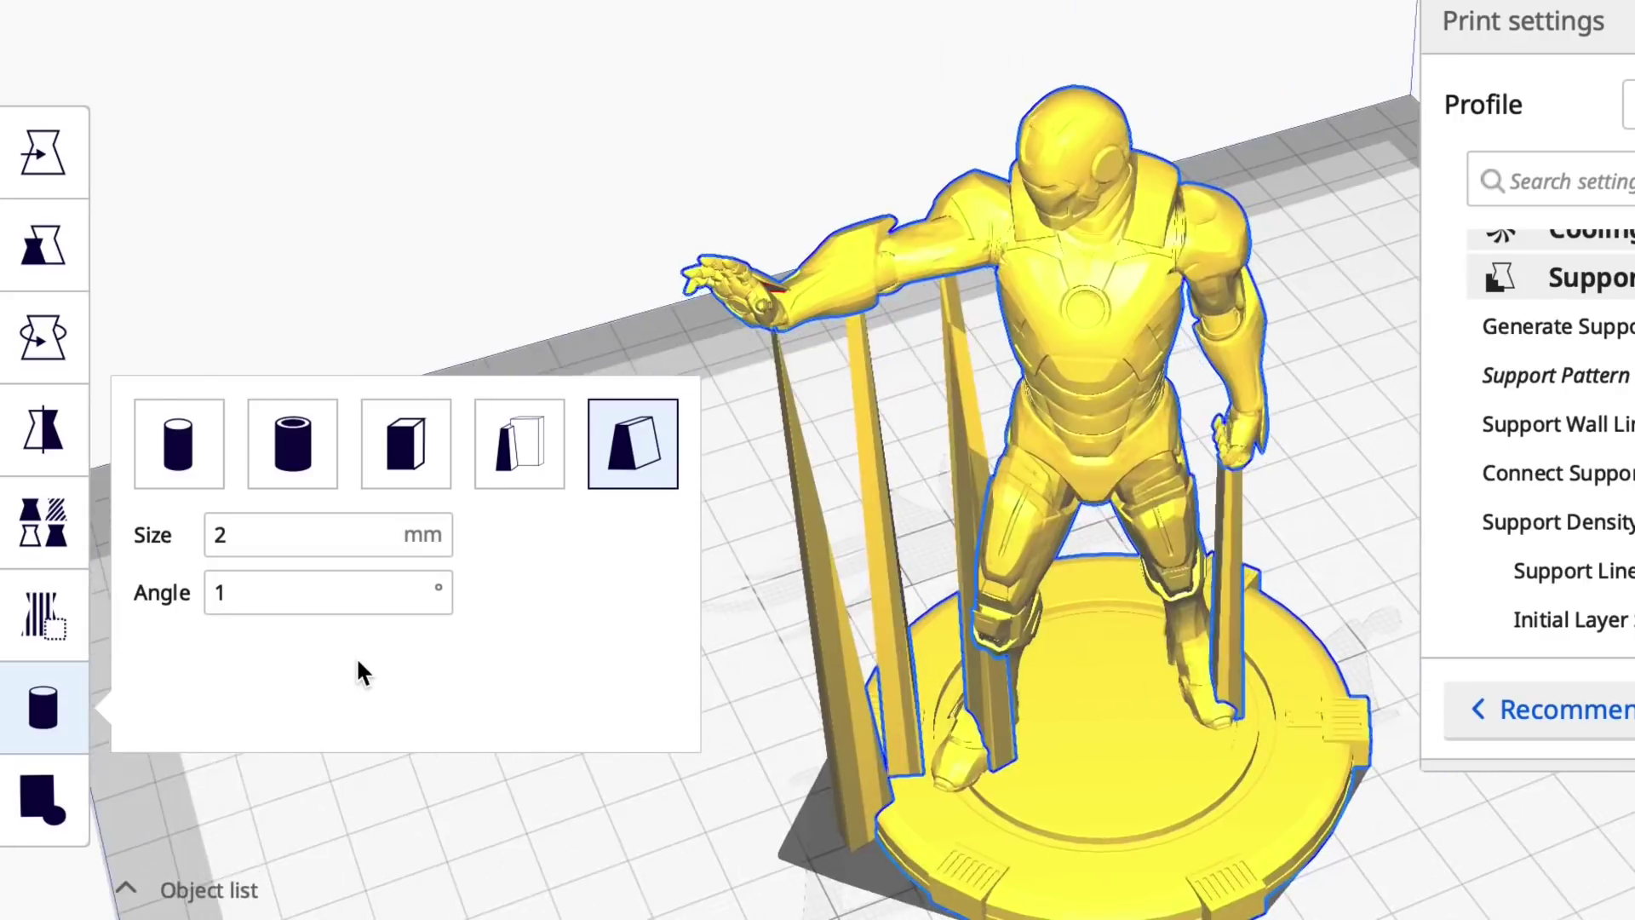
right_click_drag(869, 754, 1164, 649)
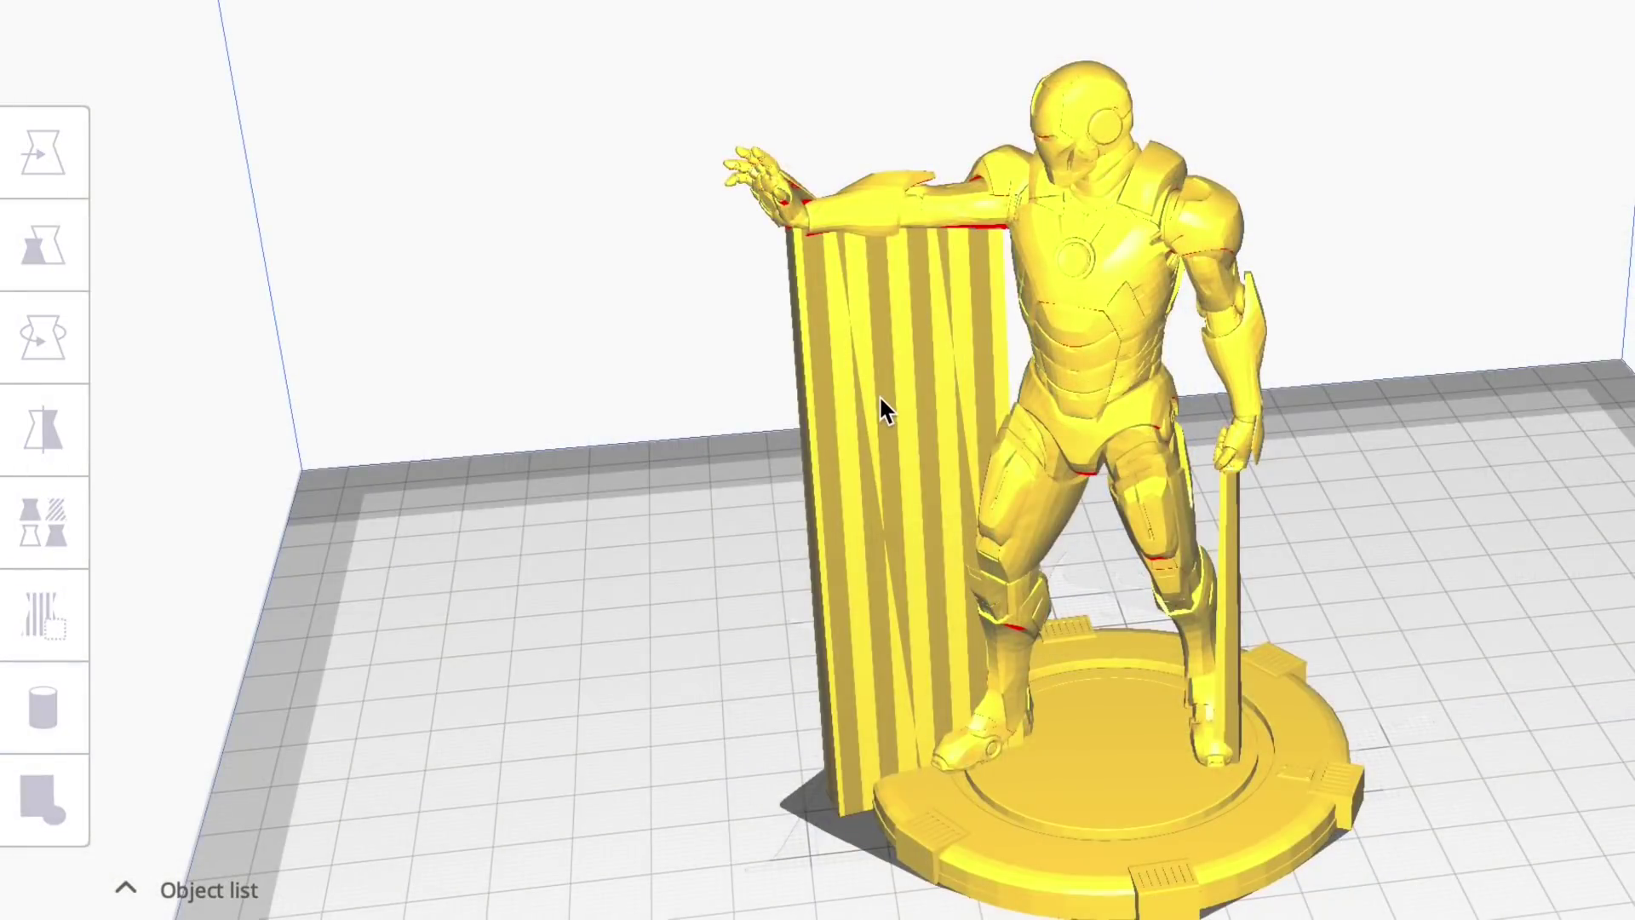
Delete the wide striped support block under the arm.
left_click(882, 400)
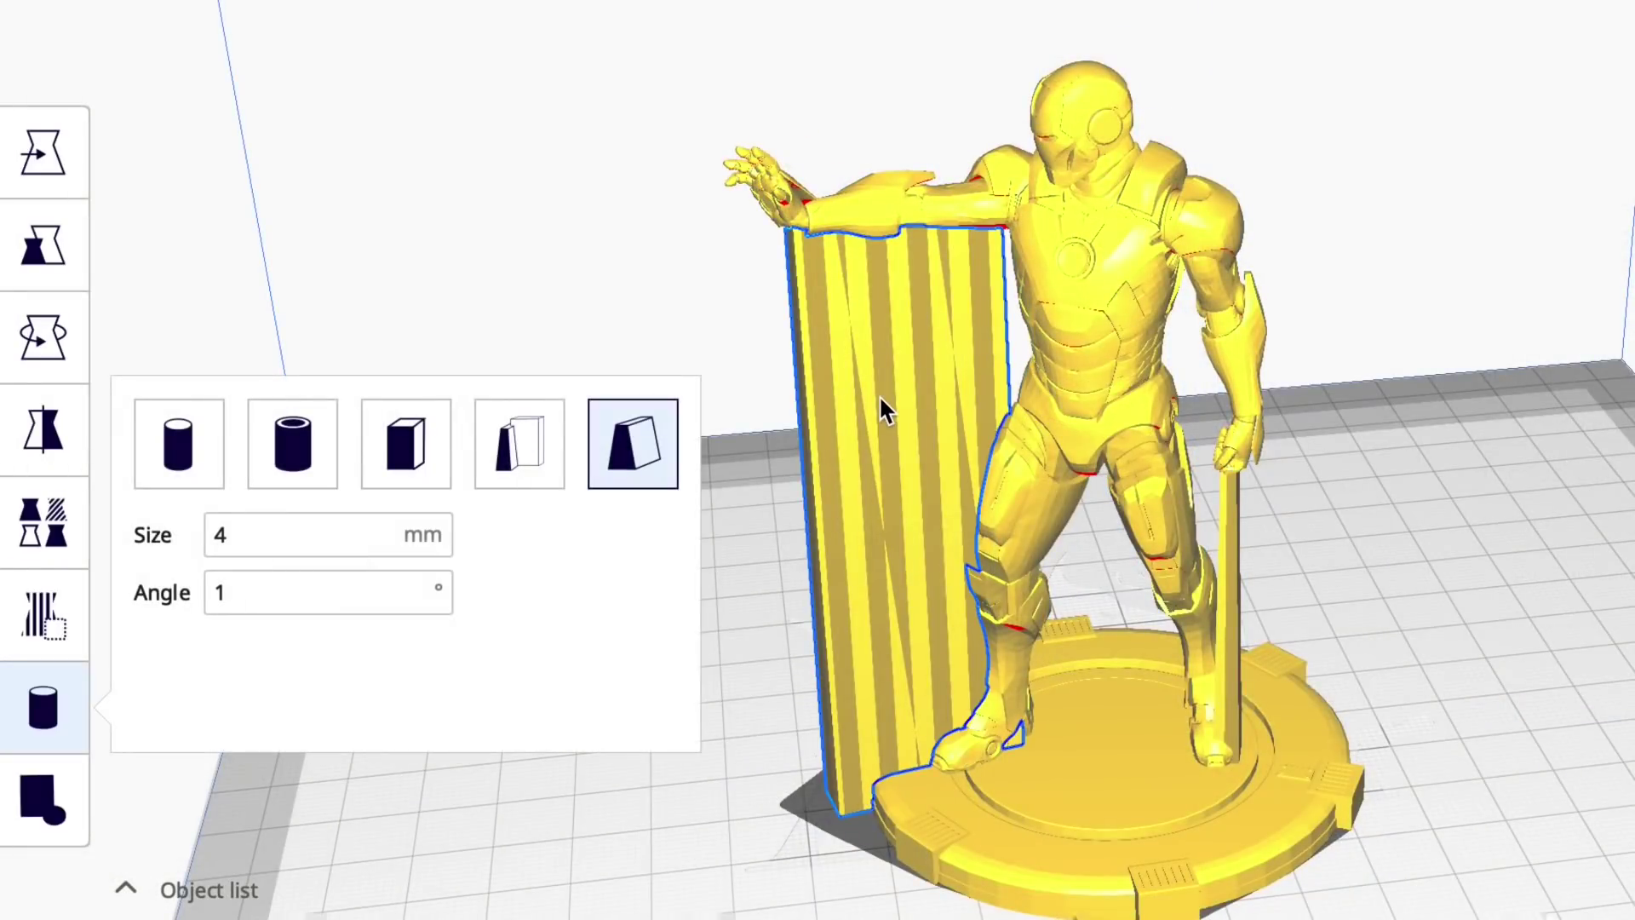
key("Delete")
mouse_move(876, 445)
right_mouse_down()
mouse_move(904, 346)
mouse_move(954, 269)
mouse_move(988, 248)
mouse_move(1001, 271)
right_mouse_up()
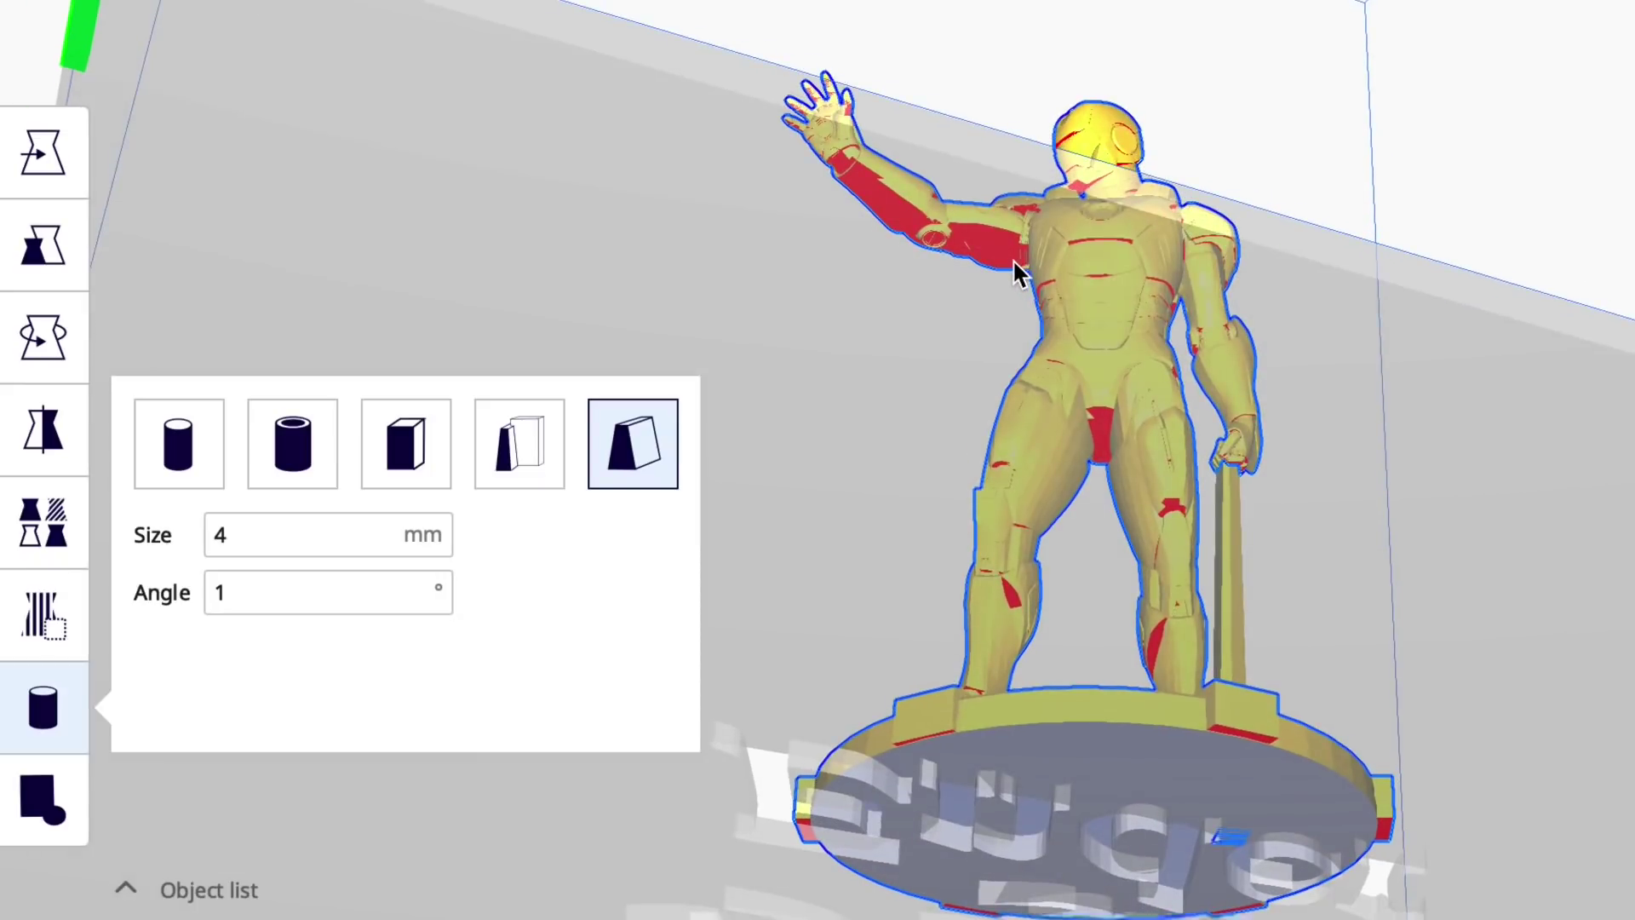
Add 4 mm tapered support columns under the raised arm and the raised hand.
left_click(955, 238)
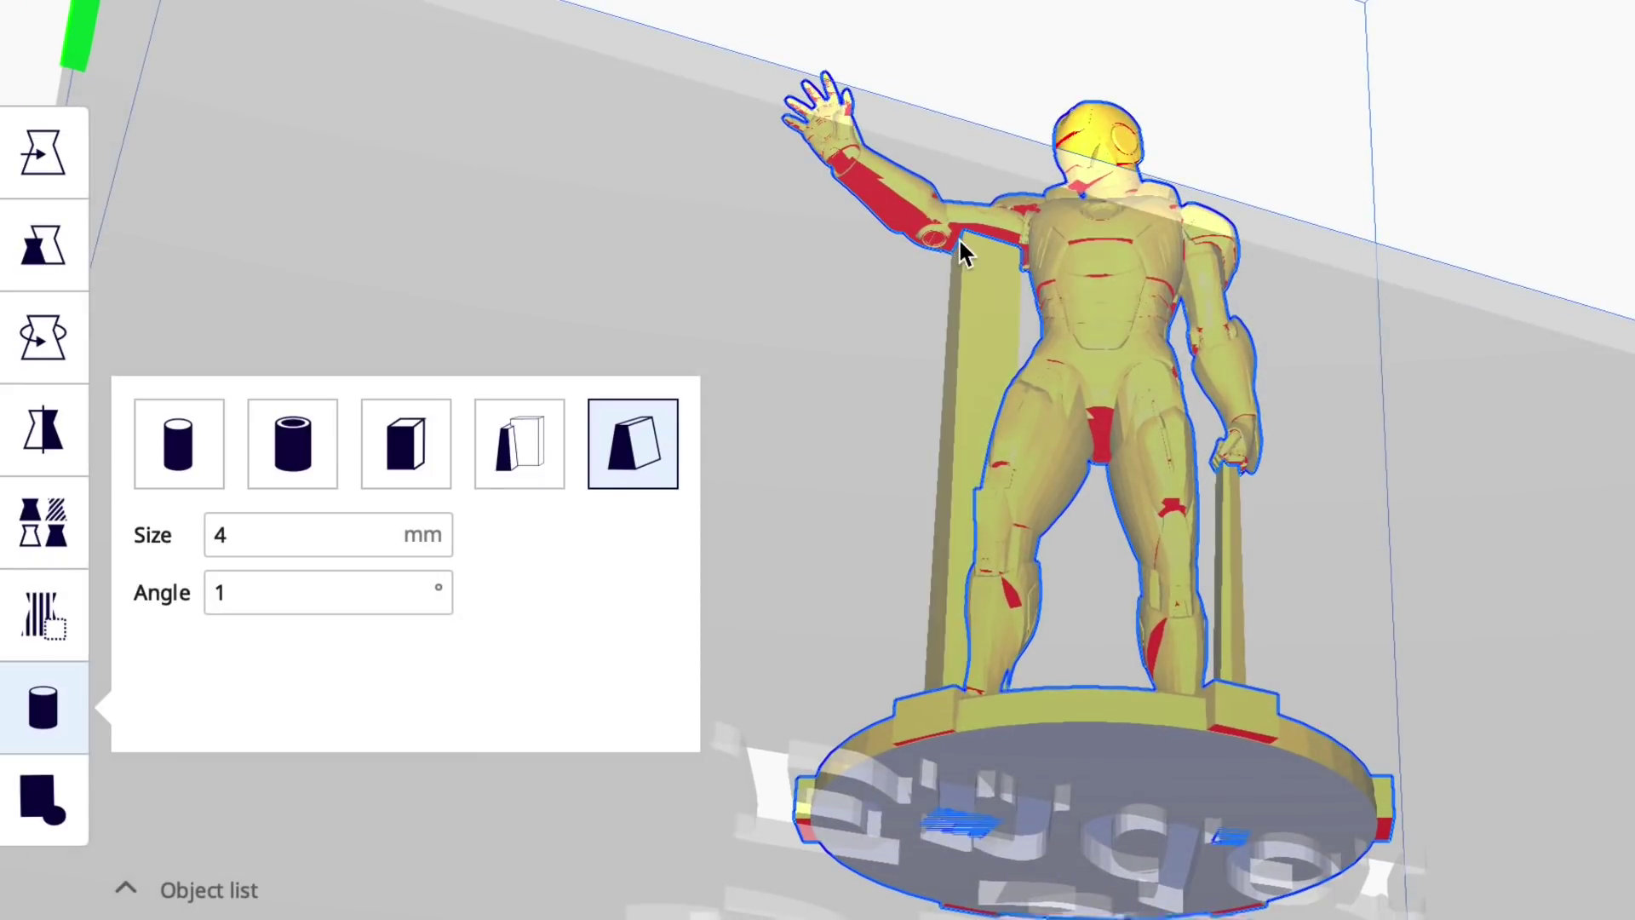
left_click(845, 174)
right_click_drag(698, 204, 615, 422)
right_click_drag(1457, 797, 1632, 776)
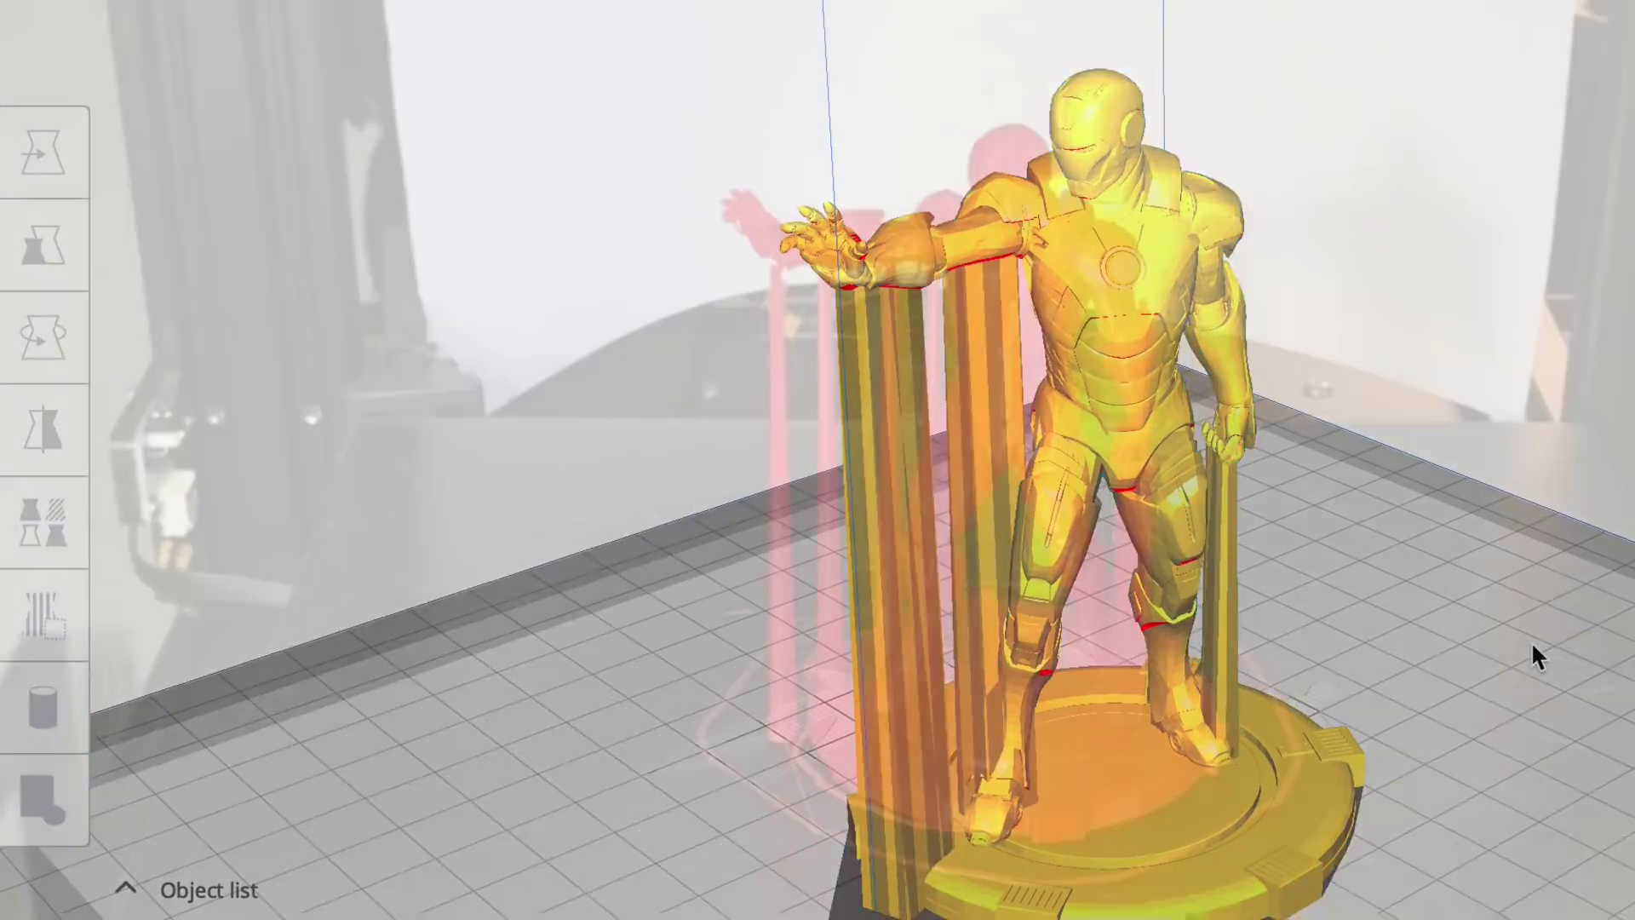